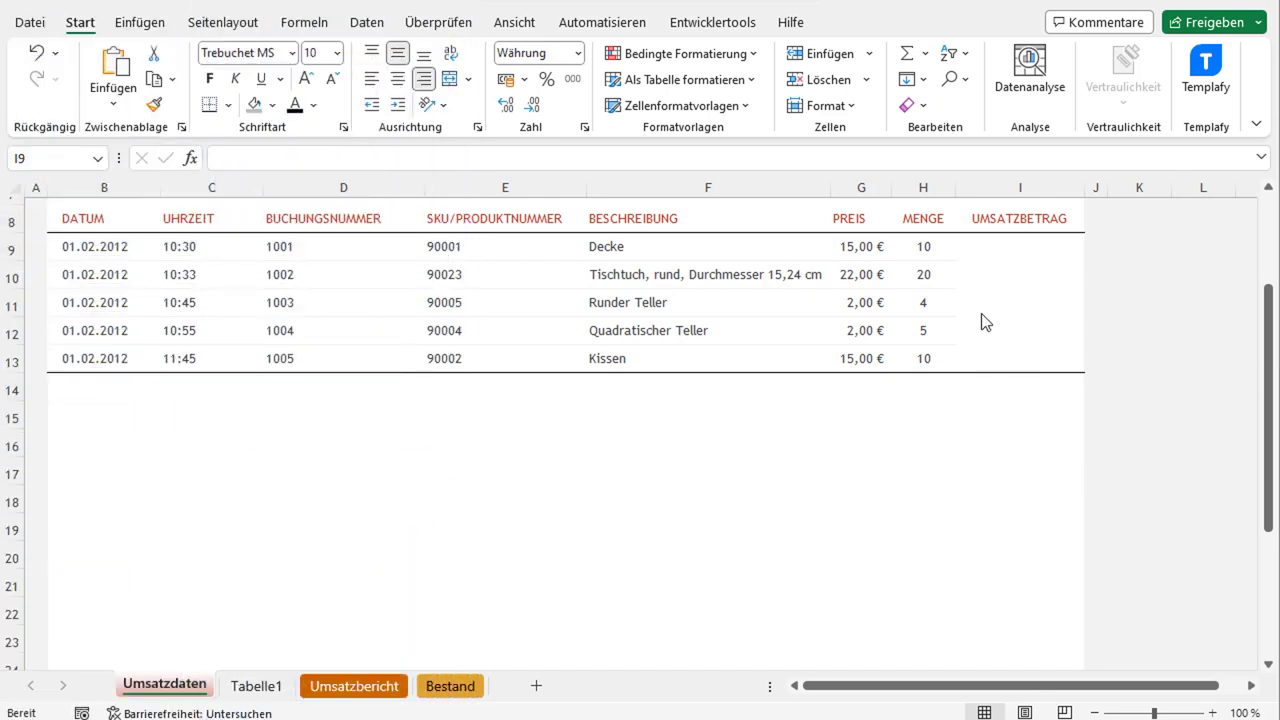
Enter =G9*H9 in I9 so the first sale's amount shows 150,00 €
left_click(1012, 247)
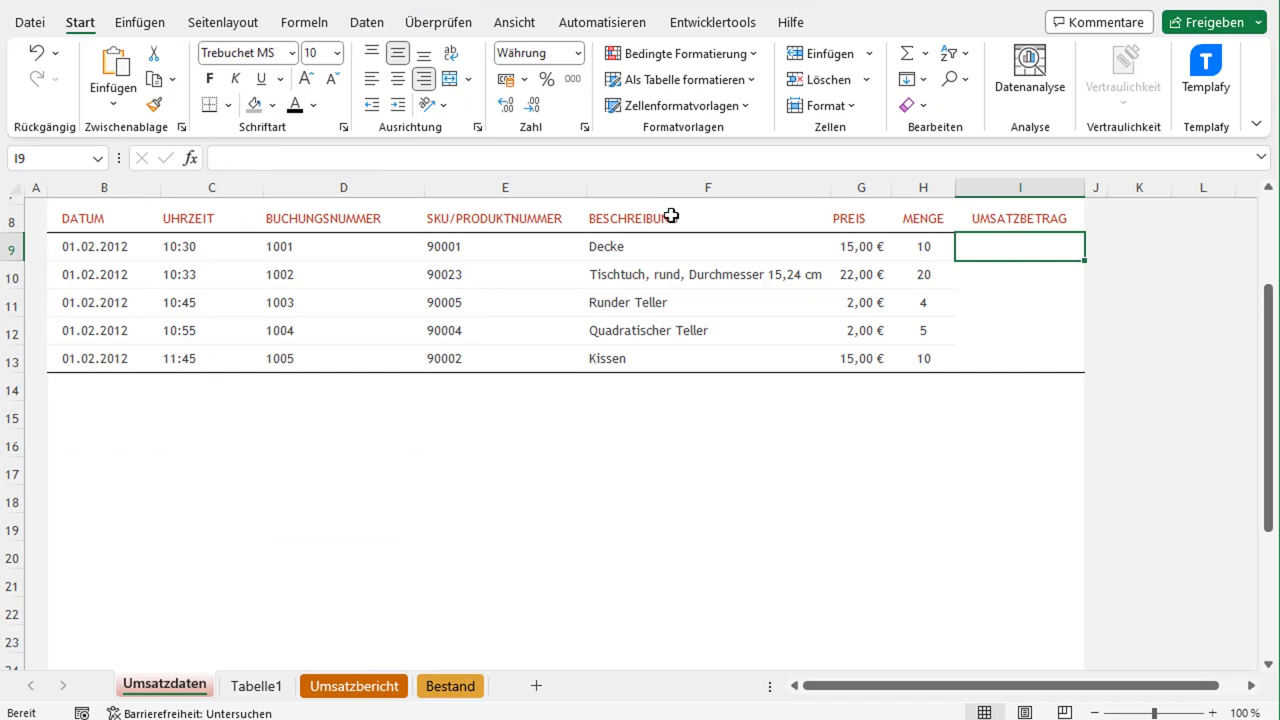
left_click(840, 246)
left_click(925, 246)
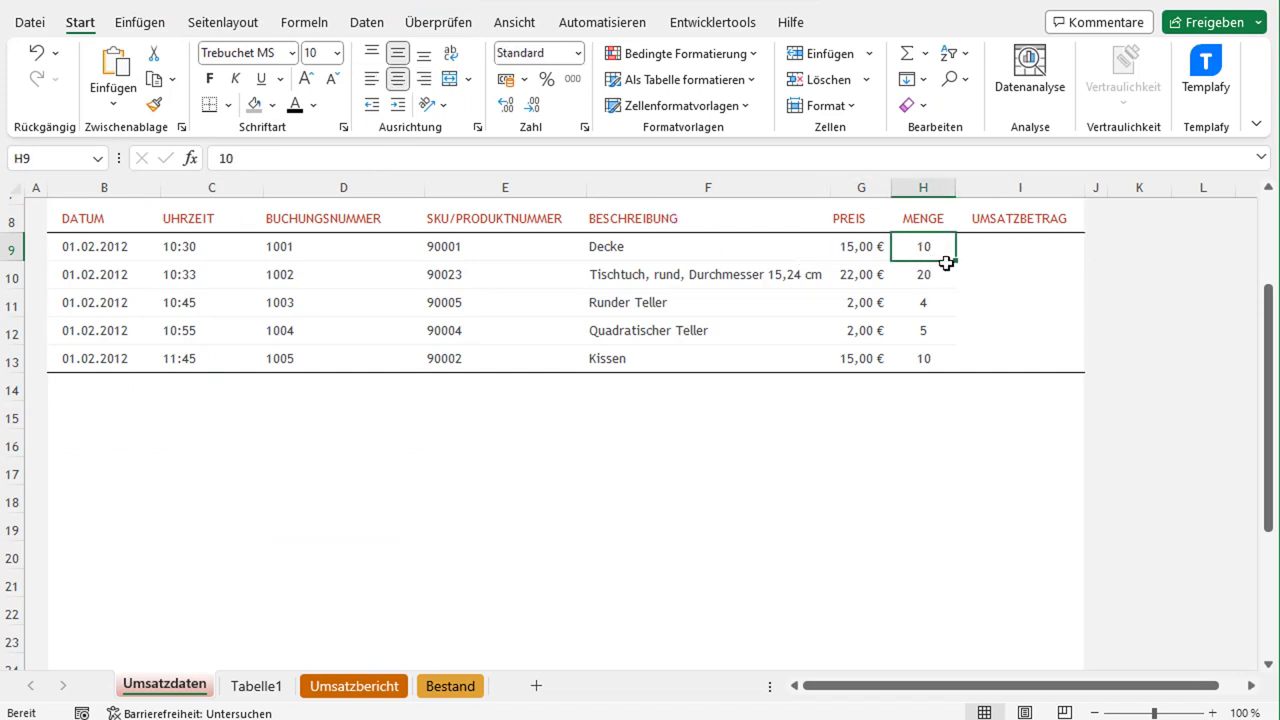
left_click(1009, 248)
type("=")
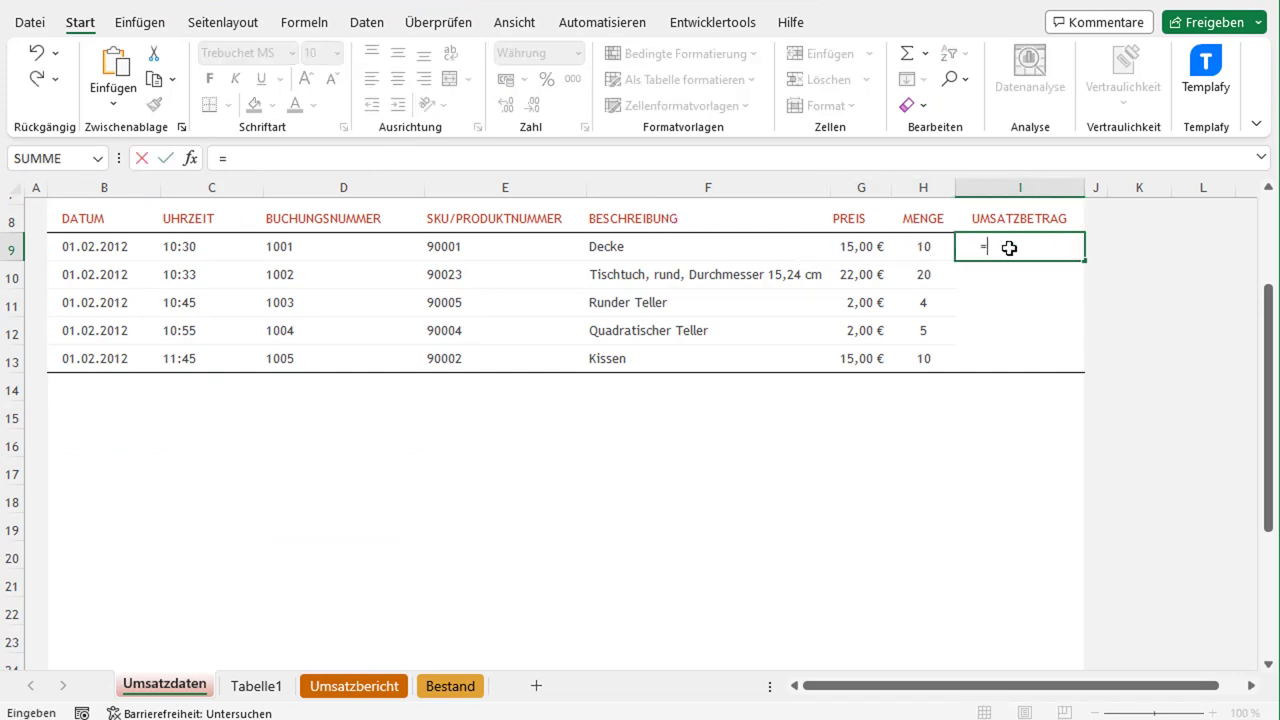
left_click(849, 246)
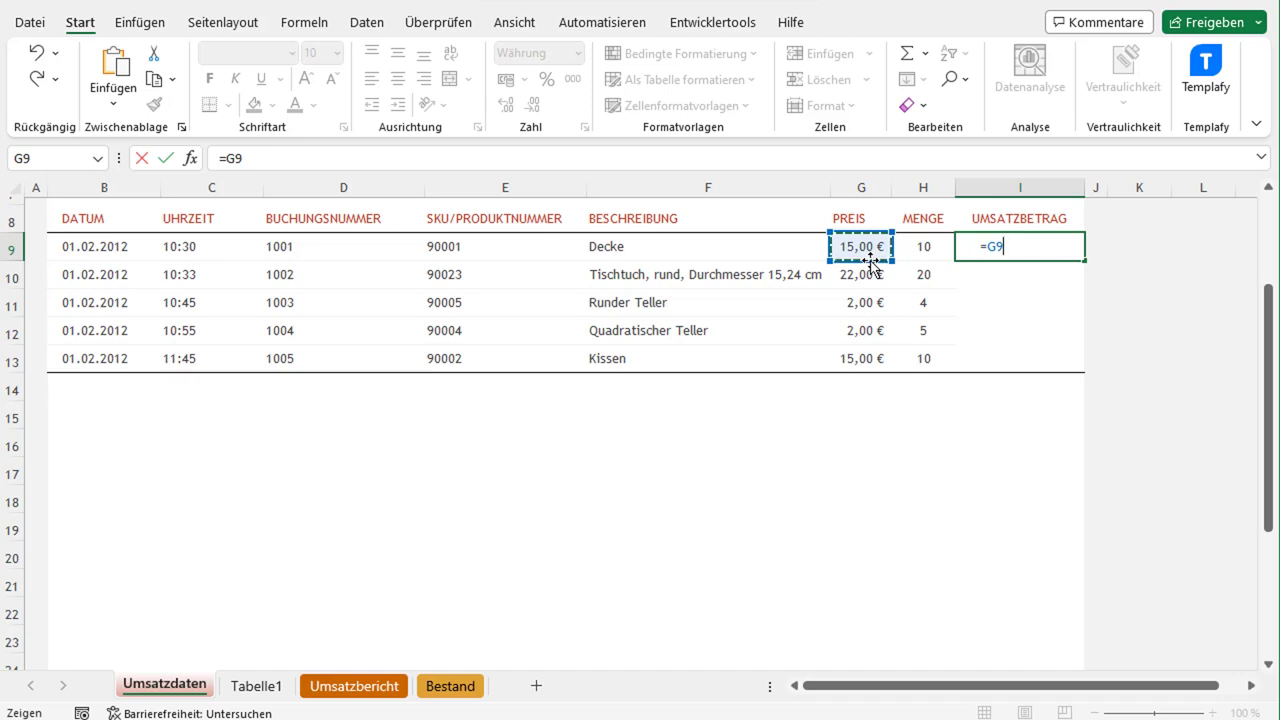
type("*")
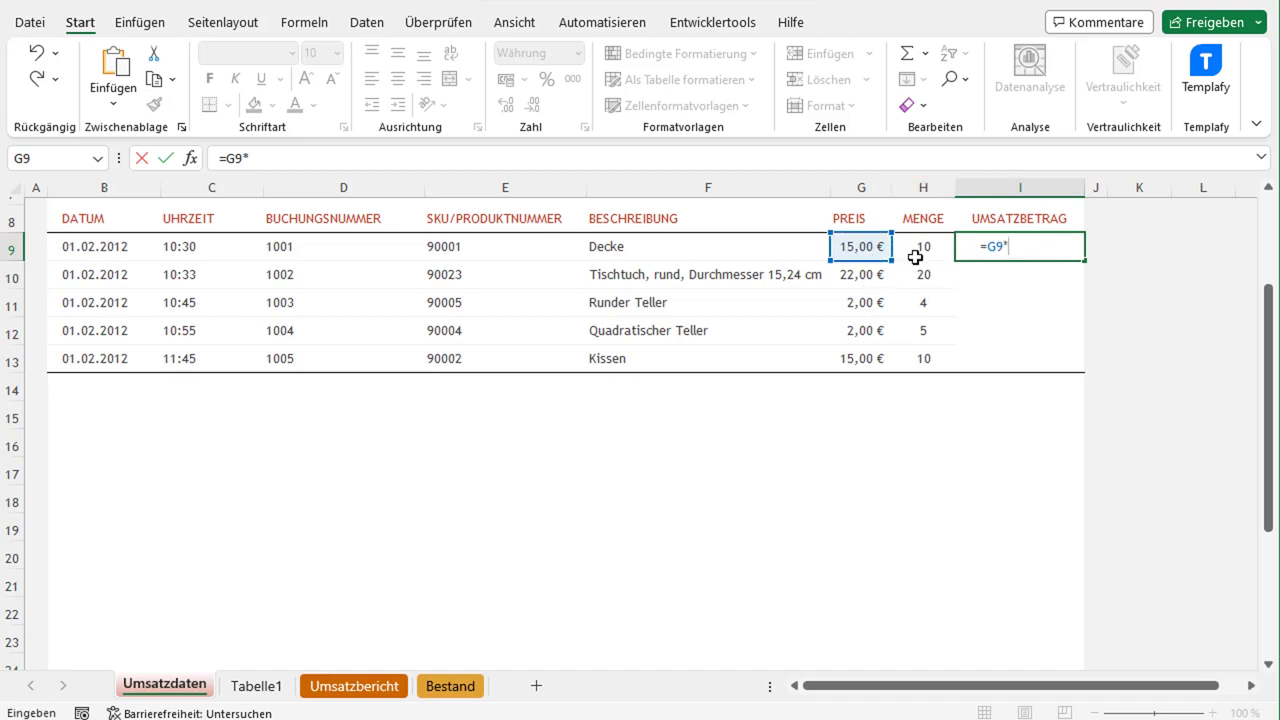
left_click(923, 248)
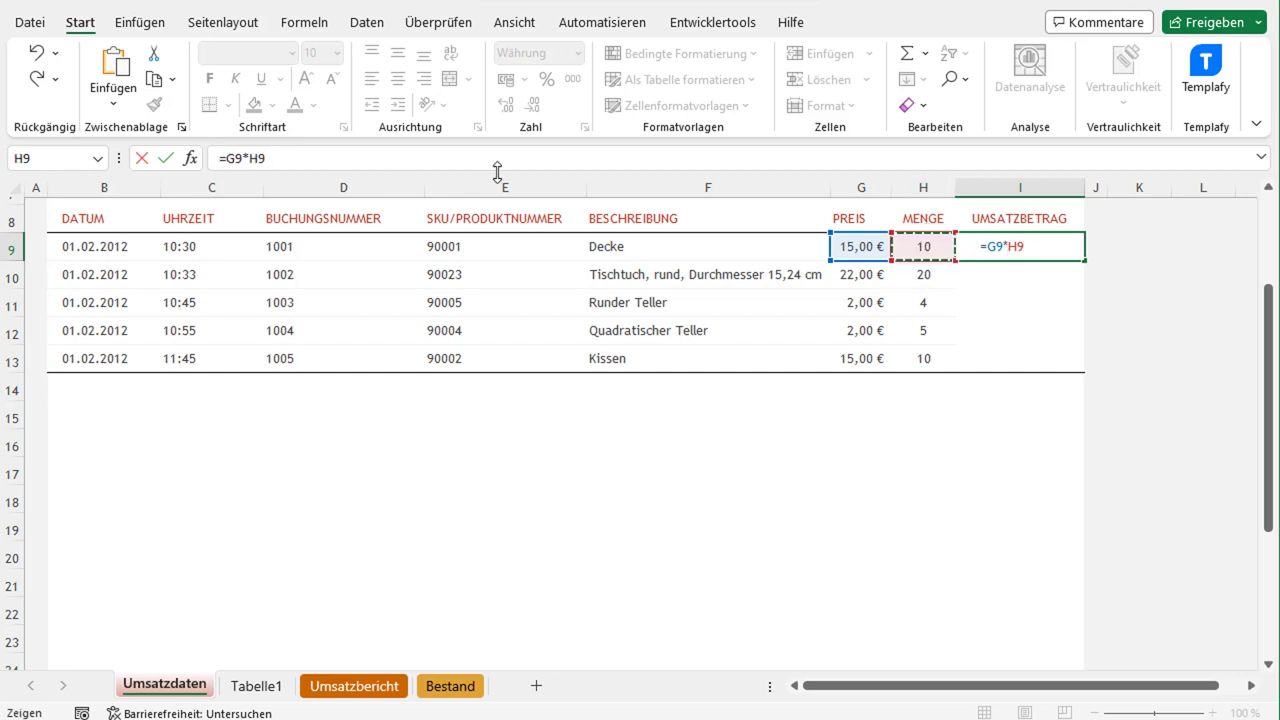
key("Return")
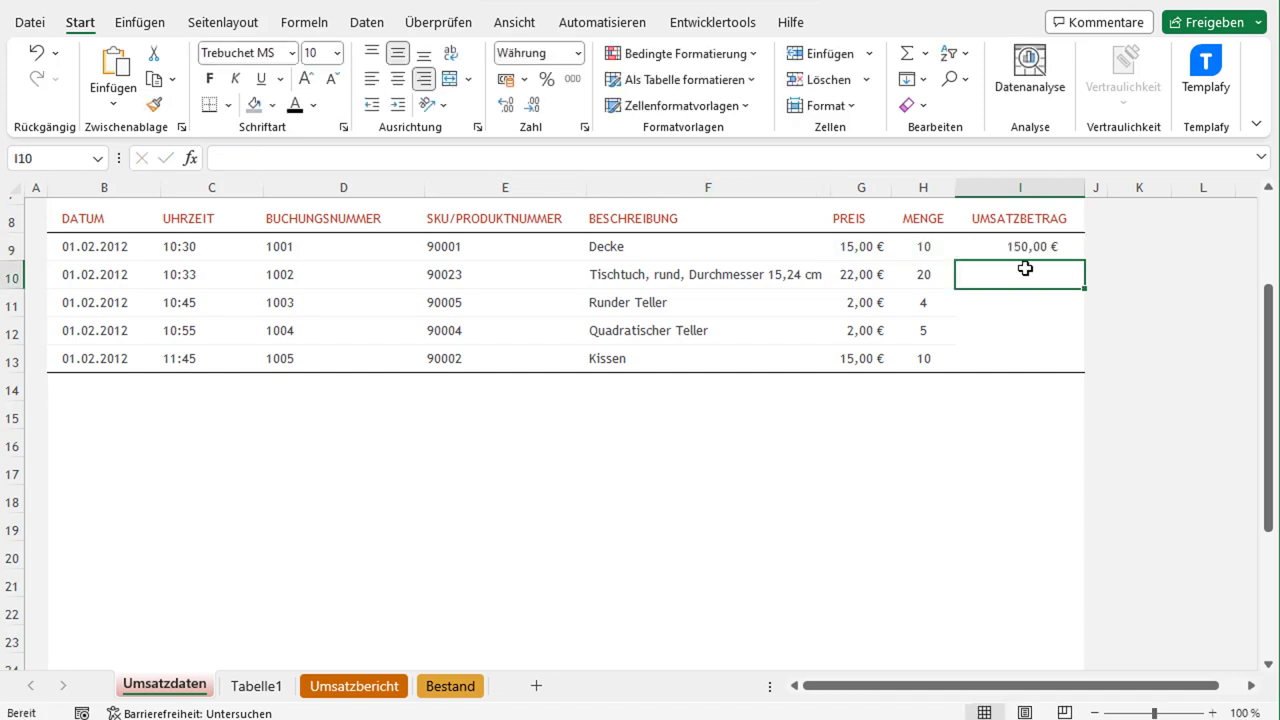
Fill I9's formula down to I13 and check the copied formulas in I10 and I11
left_click(1046, 250)
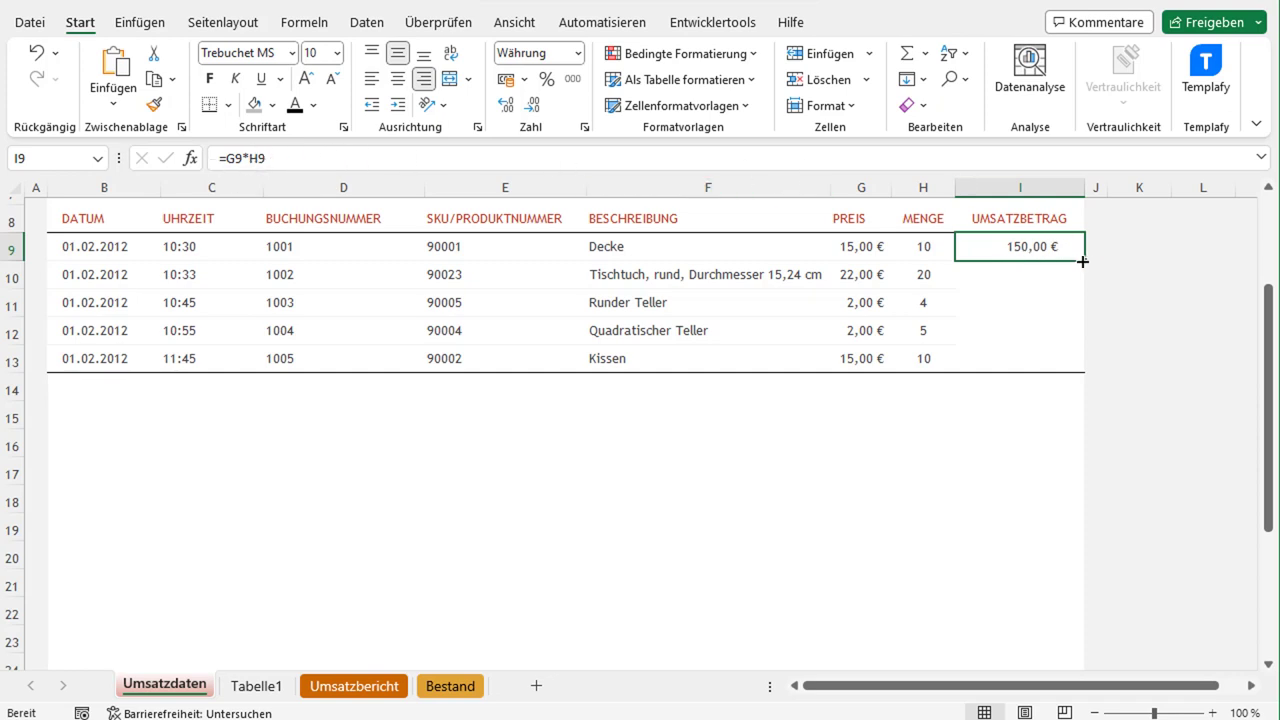
left_click_drag(1085, 261, 1077, 371)
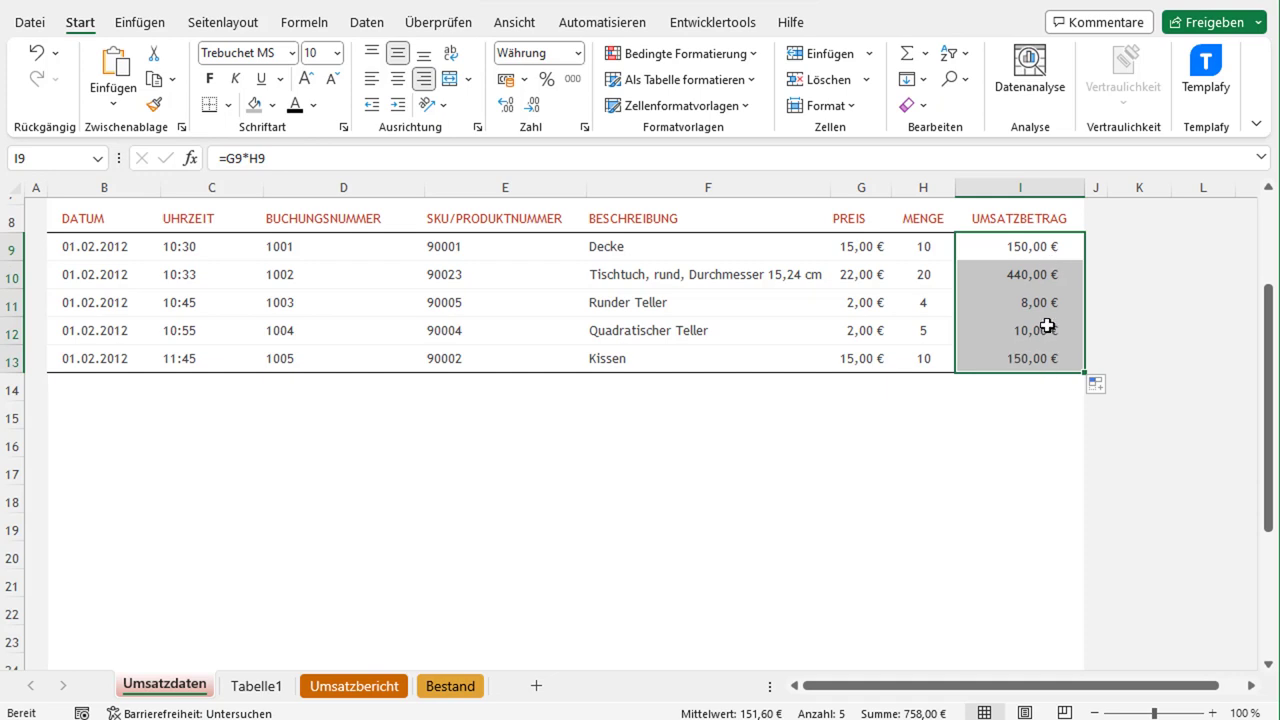
left_click(1051, 277)
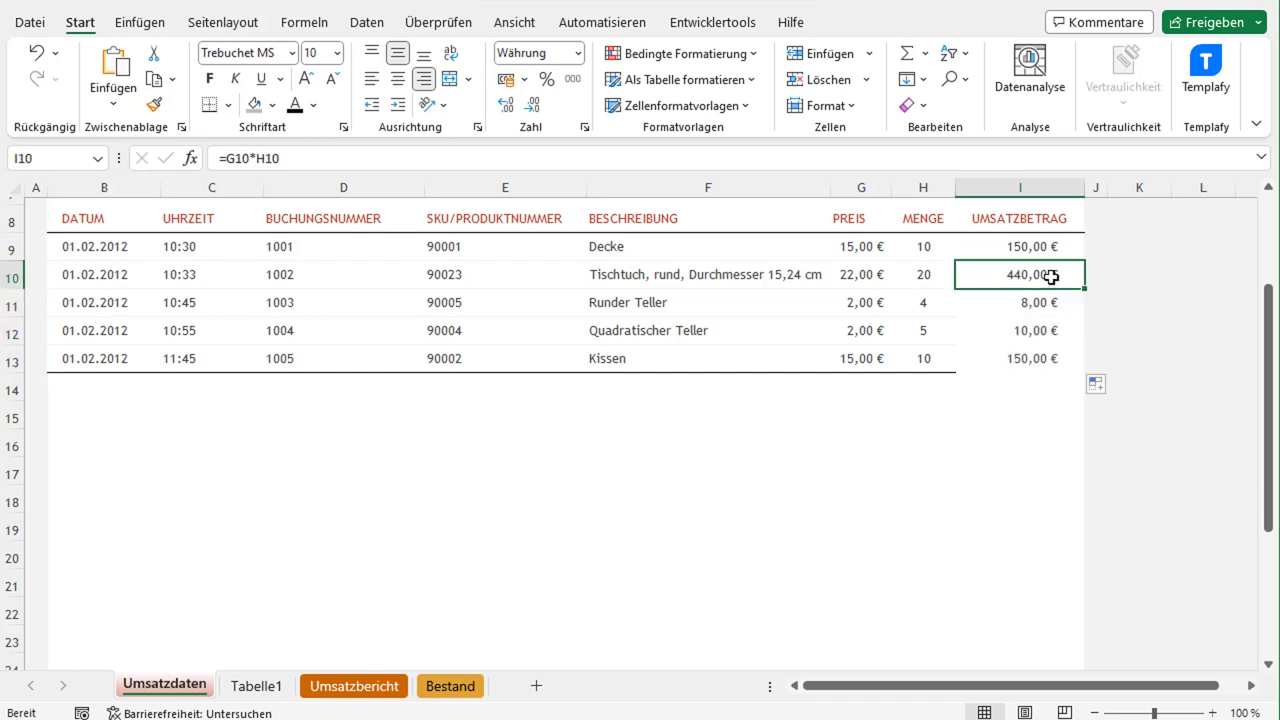
left_click(971, 155)
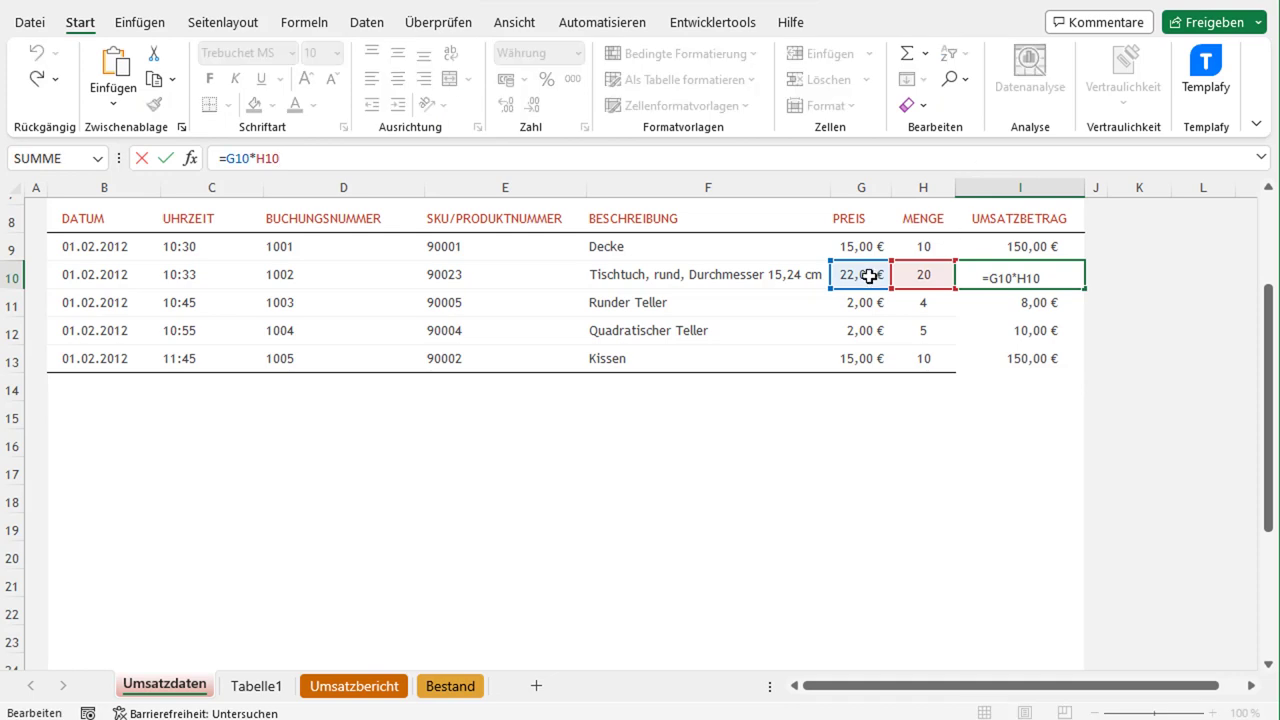
left_click(1030, 298)
left_click(864, 154)
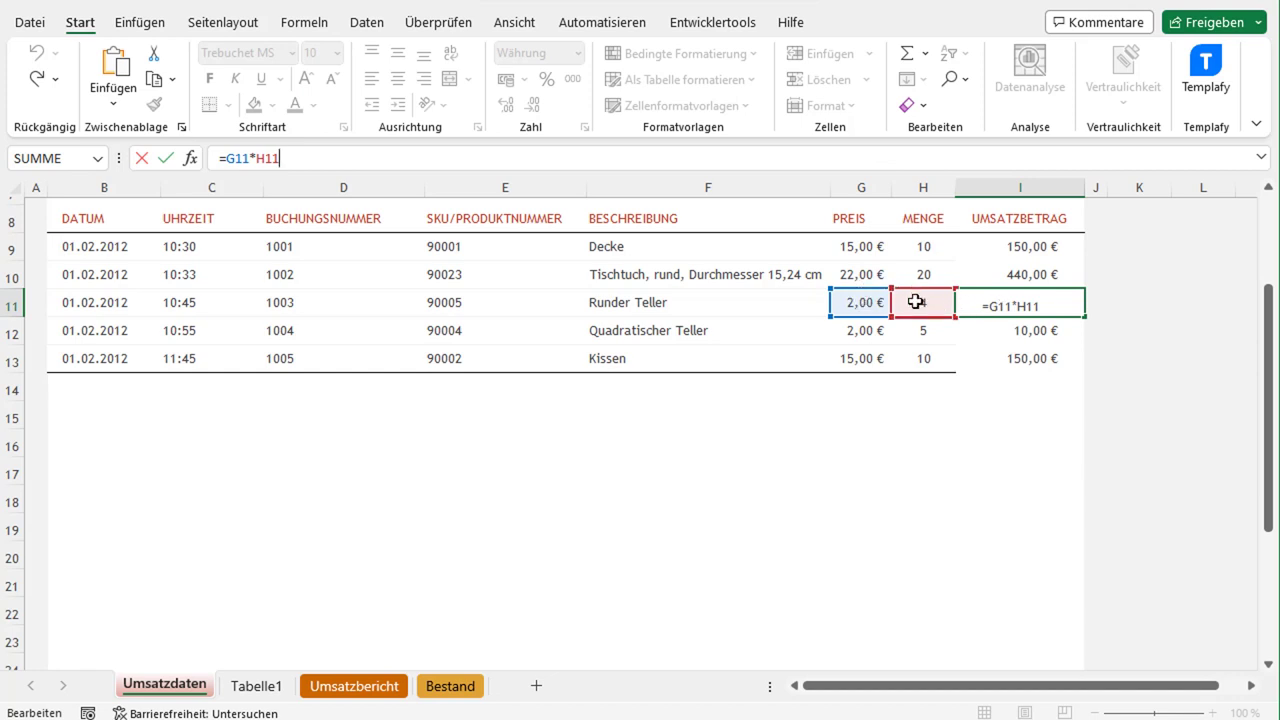
key("ctrl+Return")
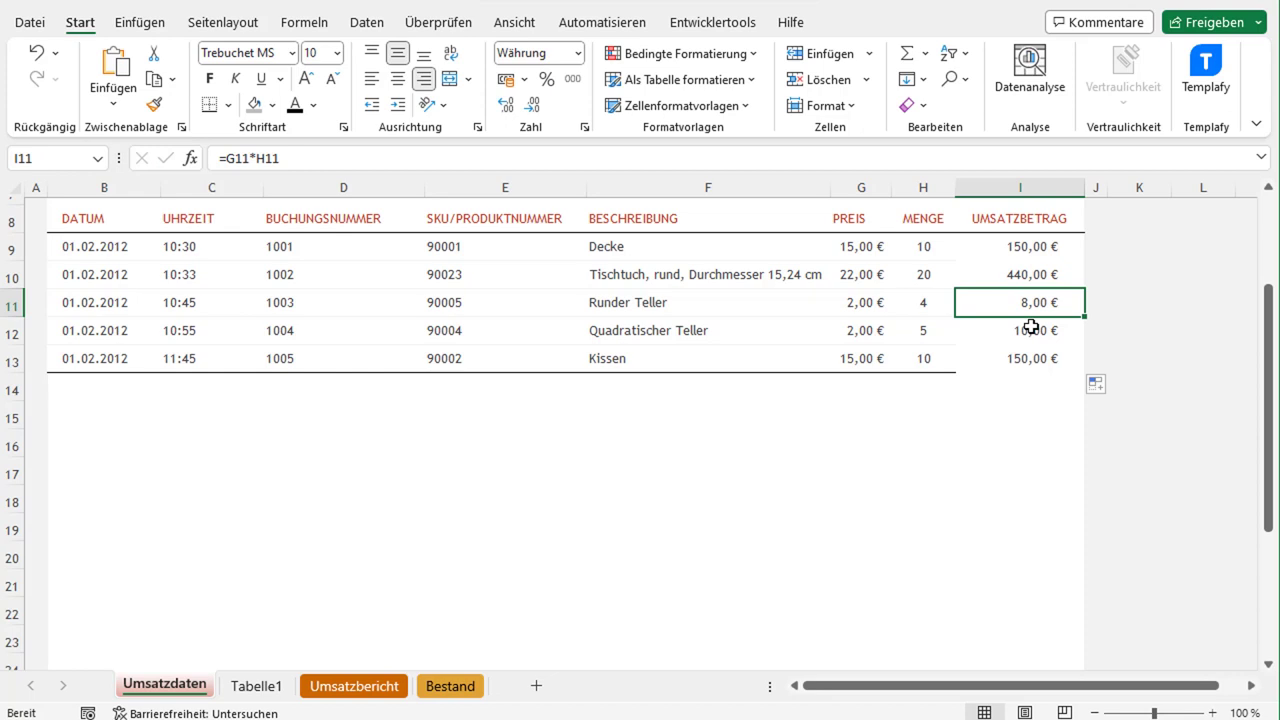
left_click(1018, 244)
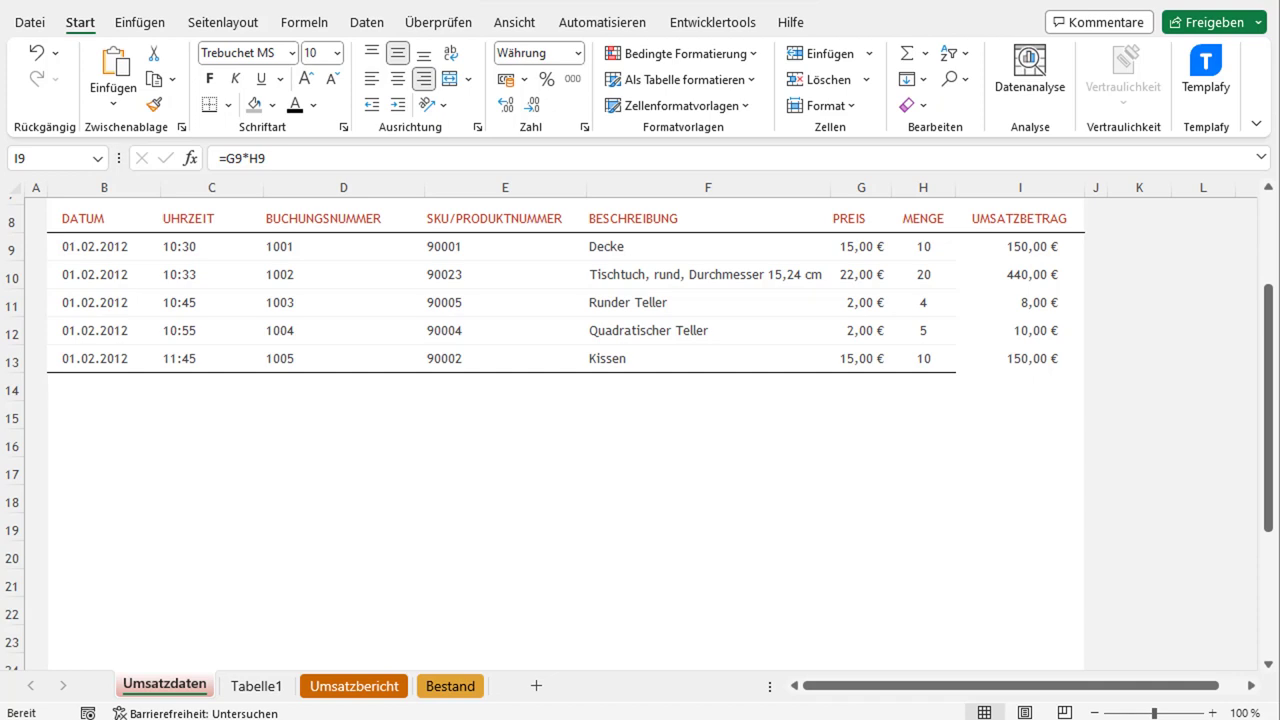
Total I9:I13 in I14 with =SUMME(I9:I13), giving 758,00 €, and centre it
left_click(1016, 393)
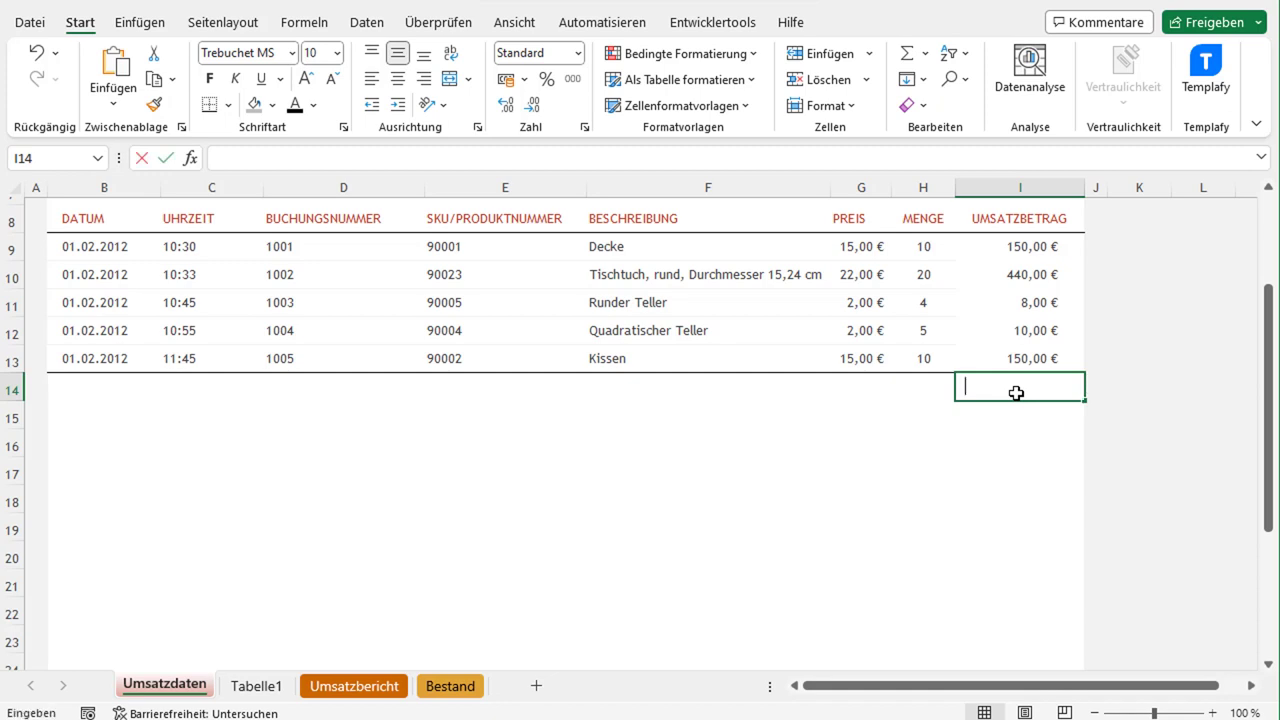
type("=SUMME(")
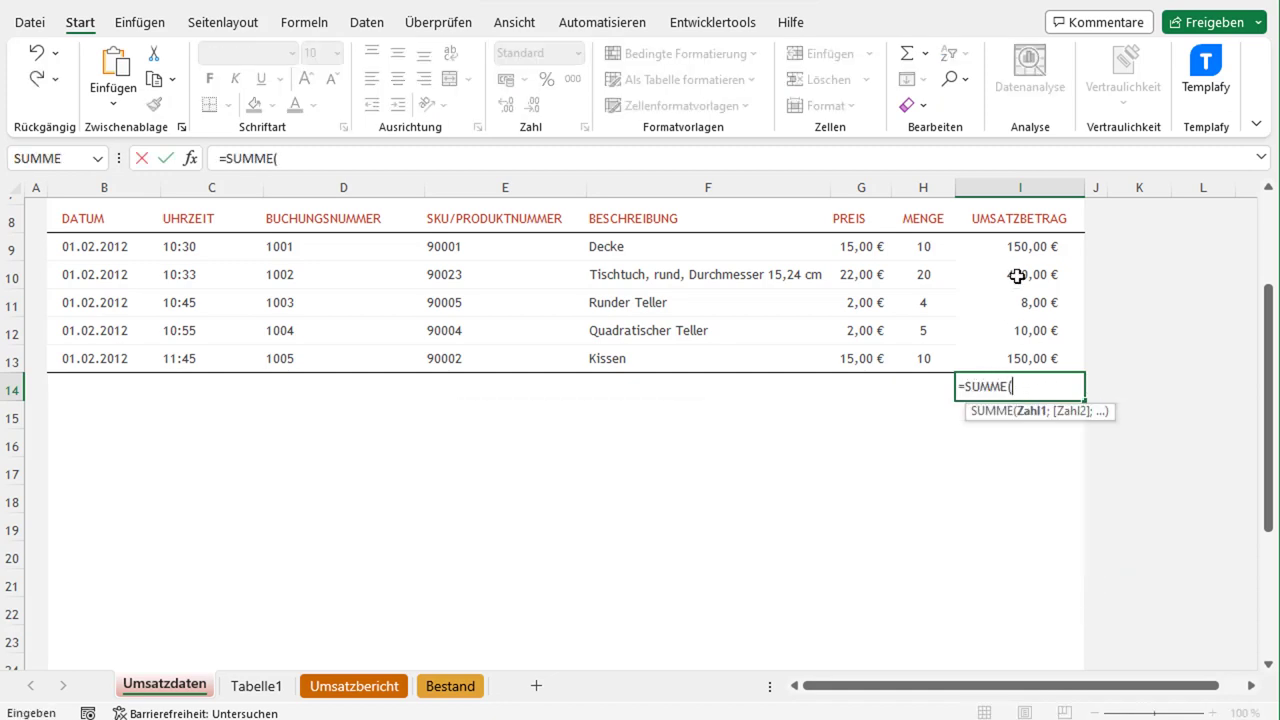
left_click_drag(1023, 249, 1027, 370)
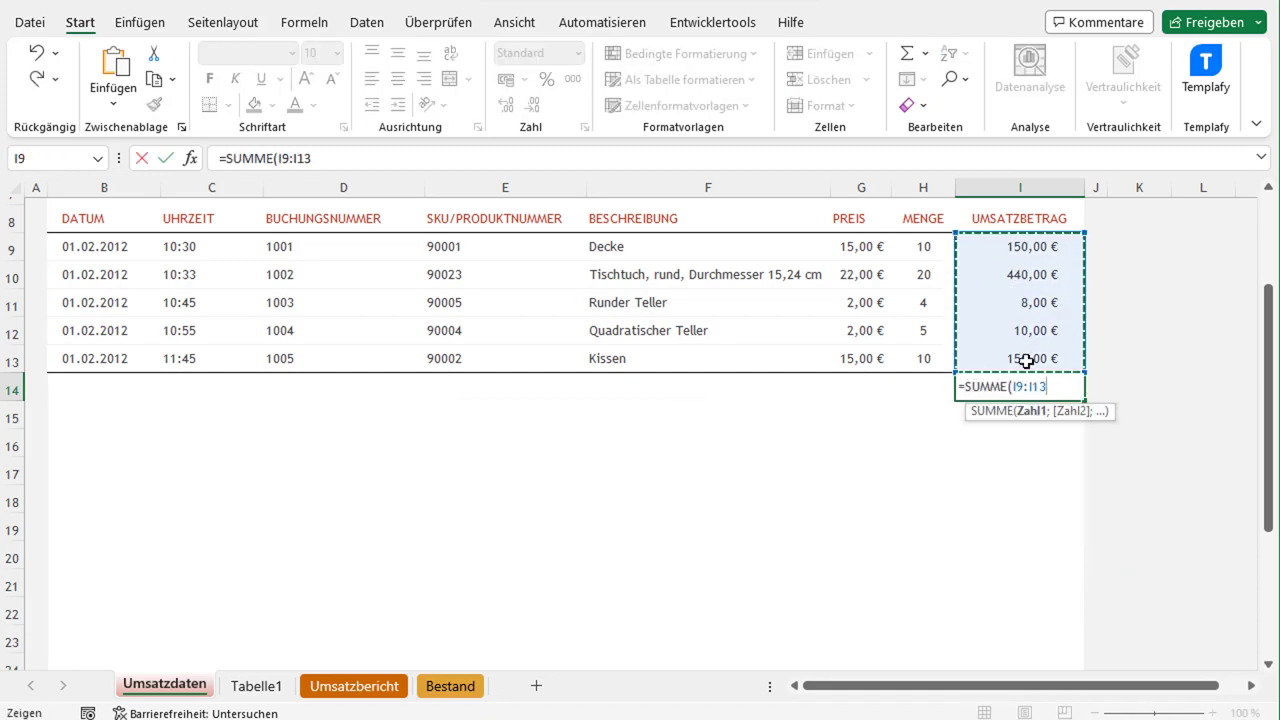
type(")")
key("Return")
left_click(1032, 389)
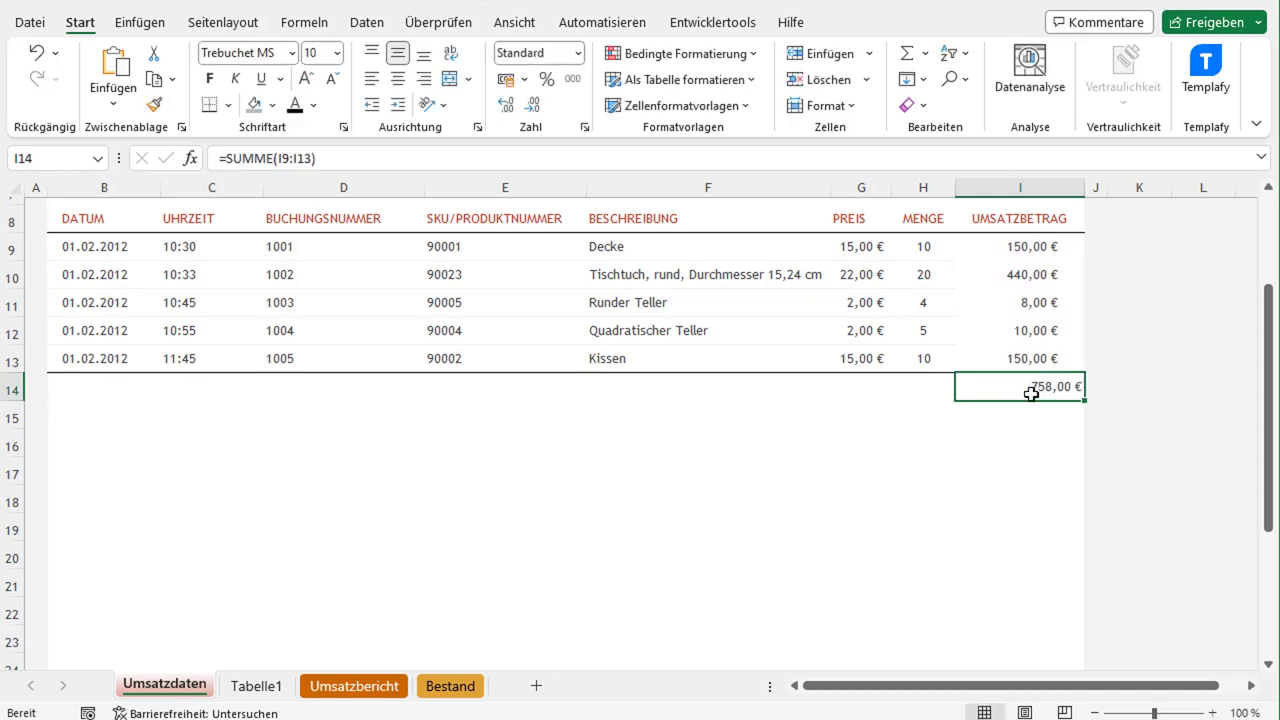
left_click(397, 84)
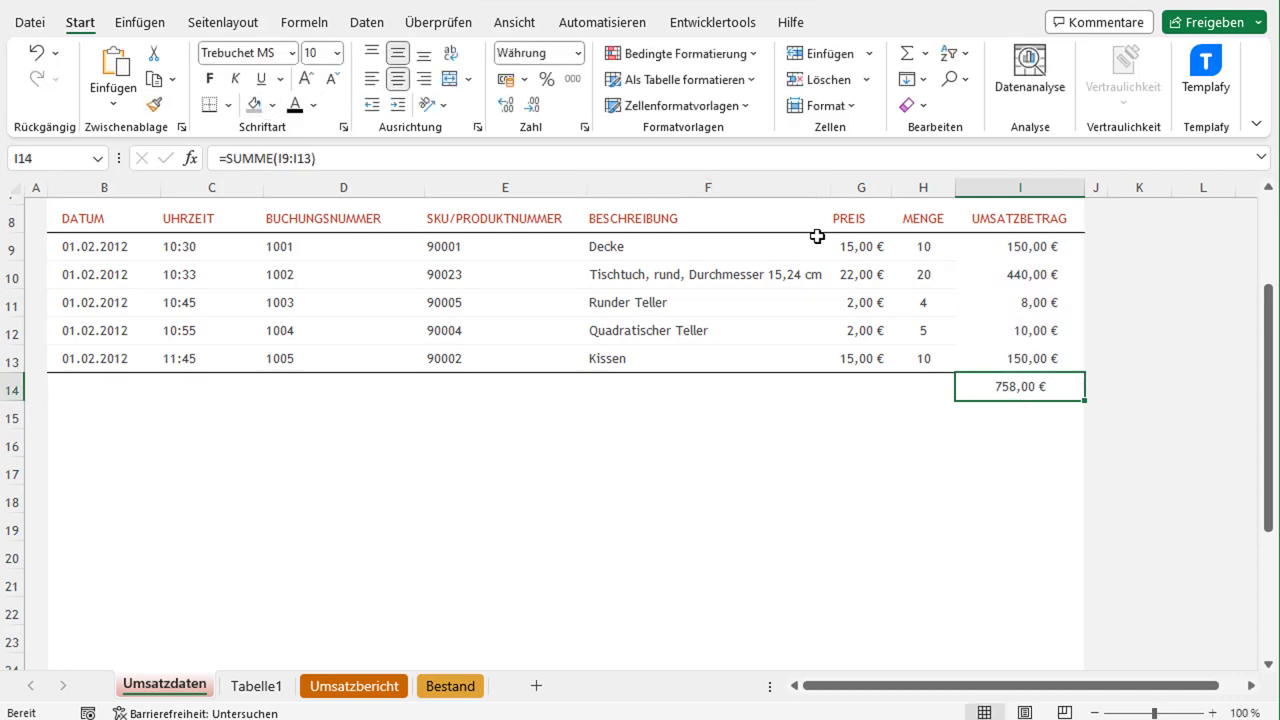
Widen column J and recheck the formulas in I9 and I10
left_click_drag(1105, 187, 1205, 189)
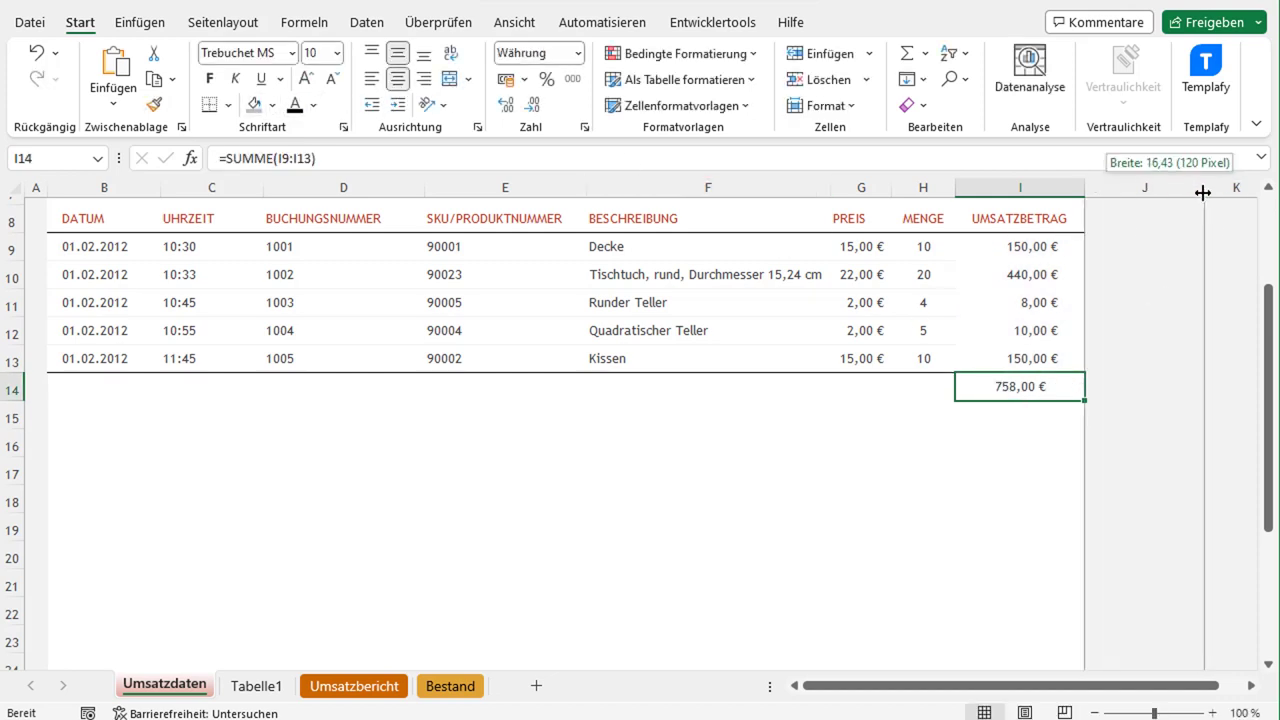
left_click(1146, 248)
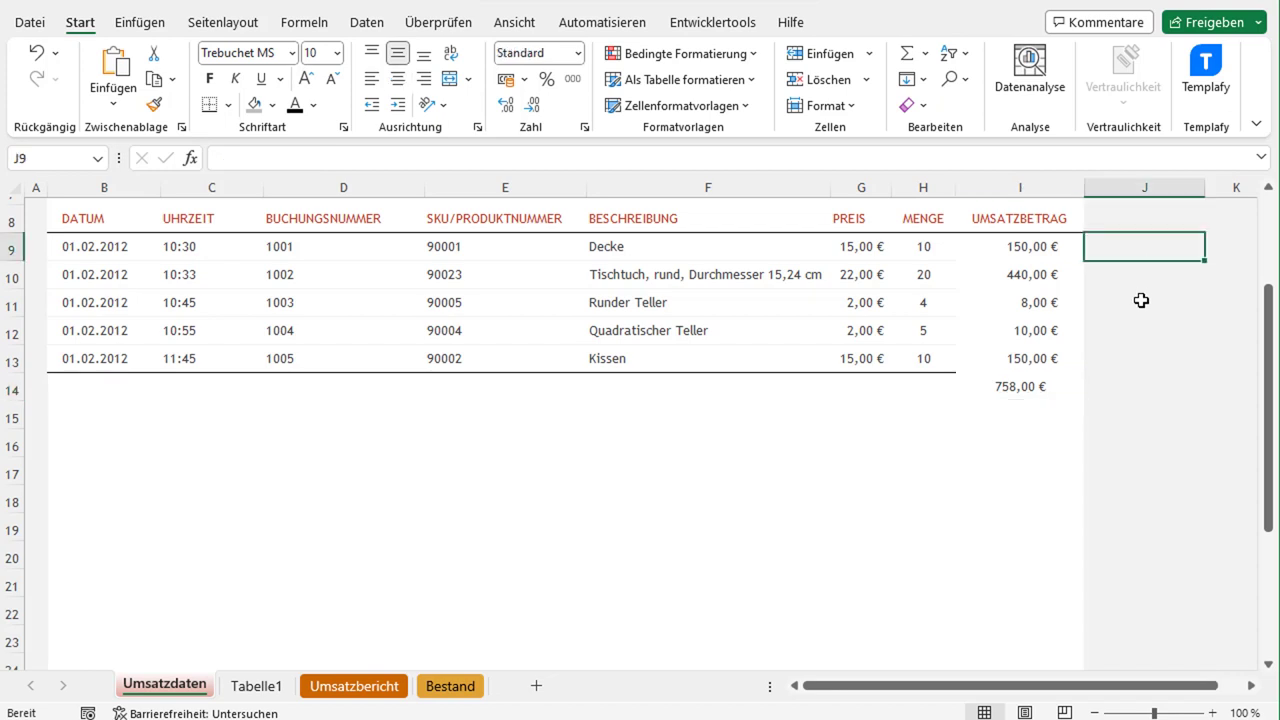
left_click(1040, 253)
left_click(1046, 269)
left_click(1046, 250)
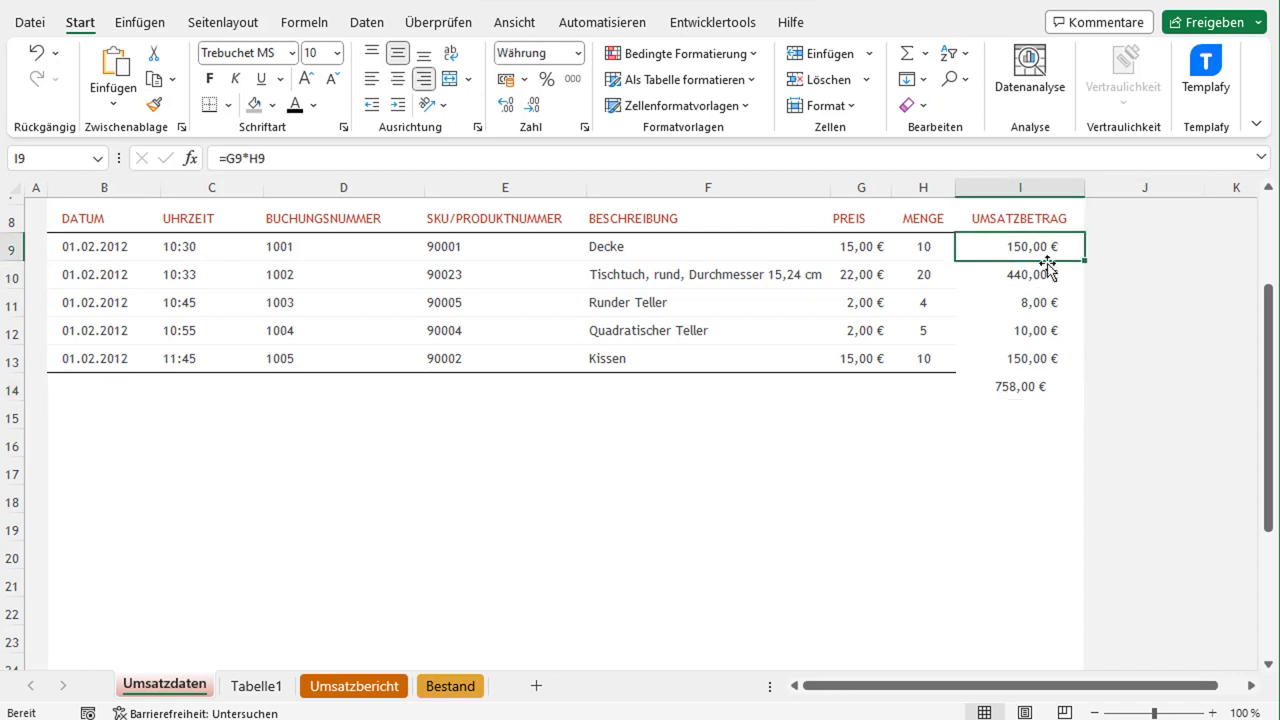
left_click(1047, 272)
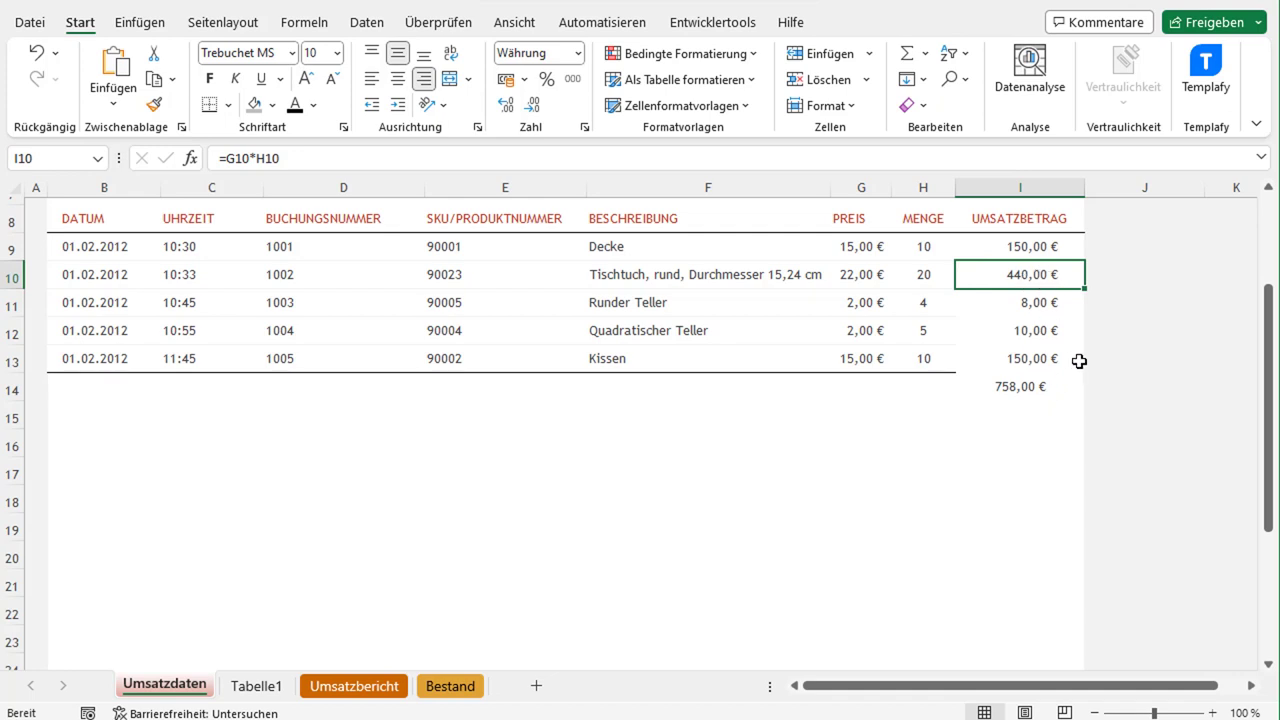
left_click(1126, 248)
Add a centred '% Anteil' heading in J8
left_click(1132, 220)
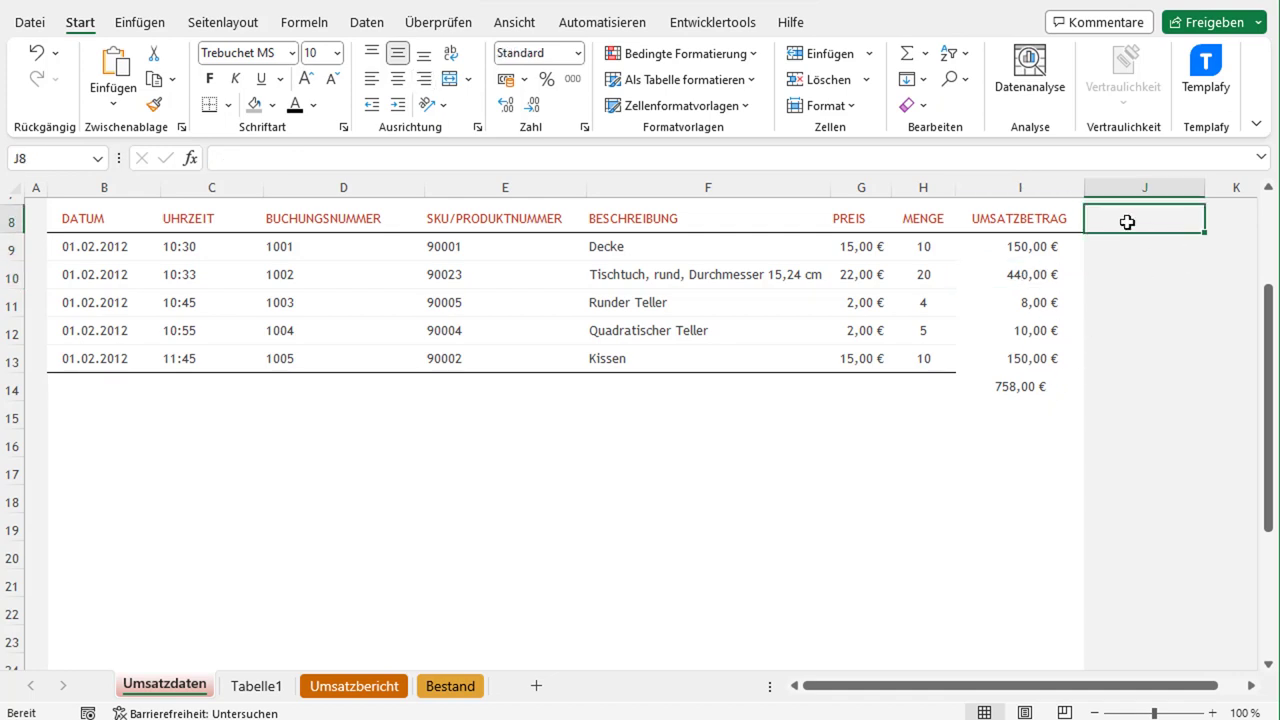
type("%")
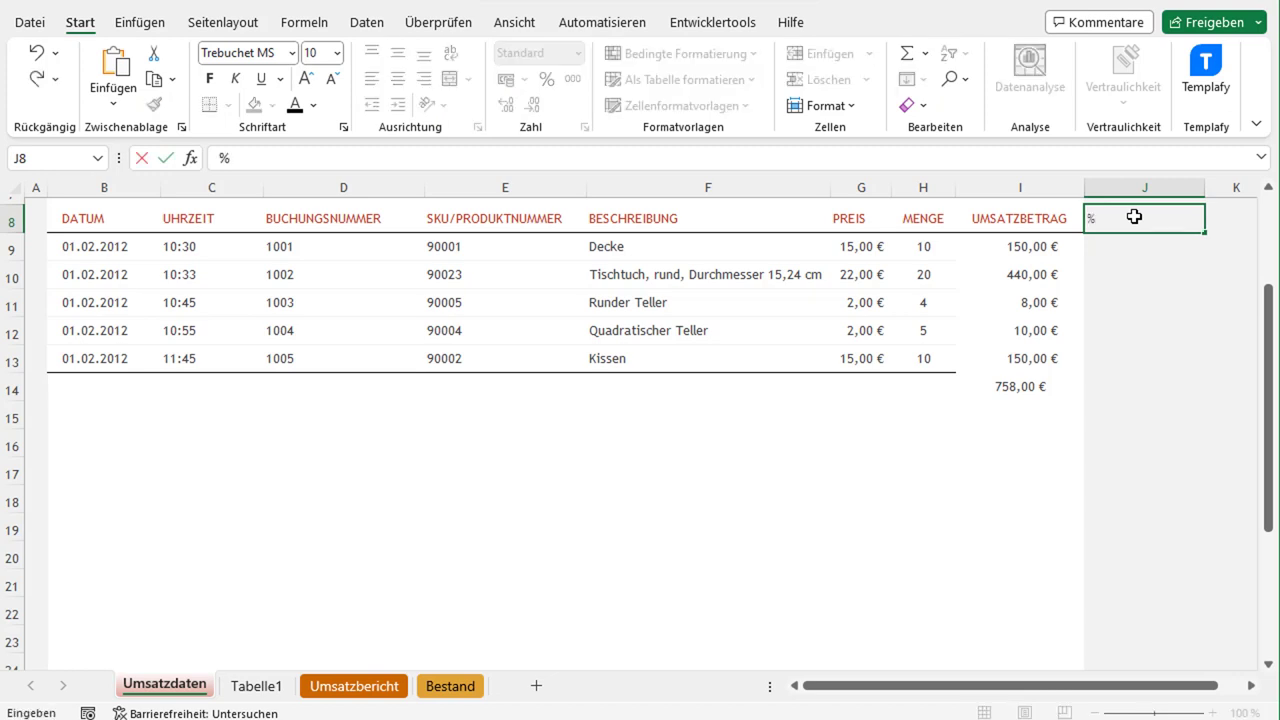
type(" Anteil")
key("Return")
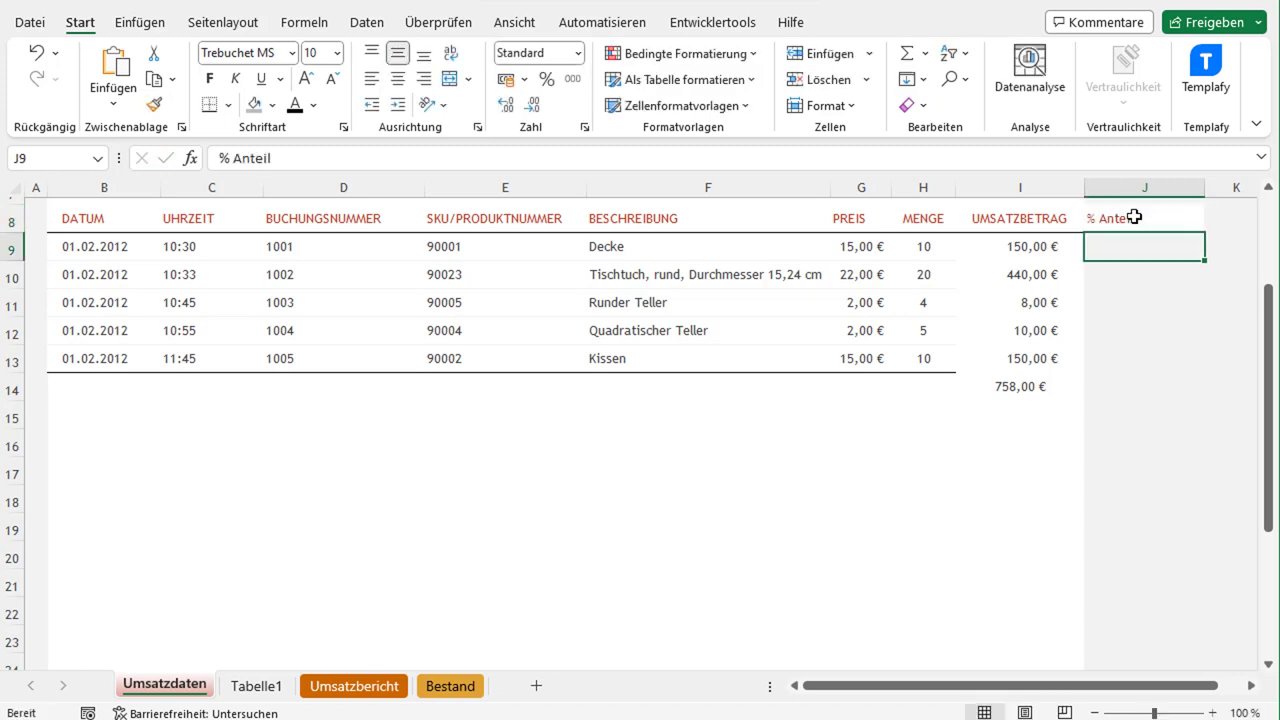
left_click(1134, 217)
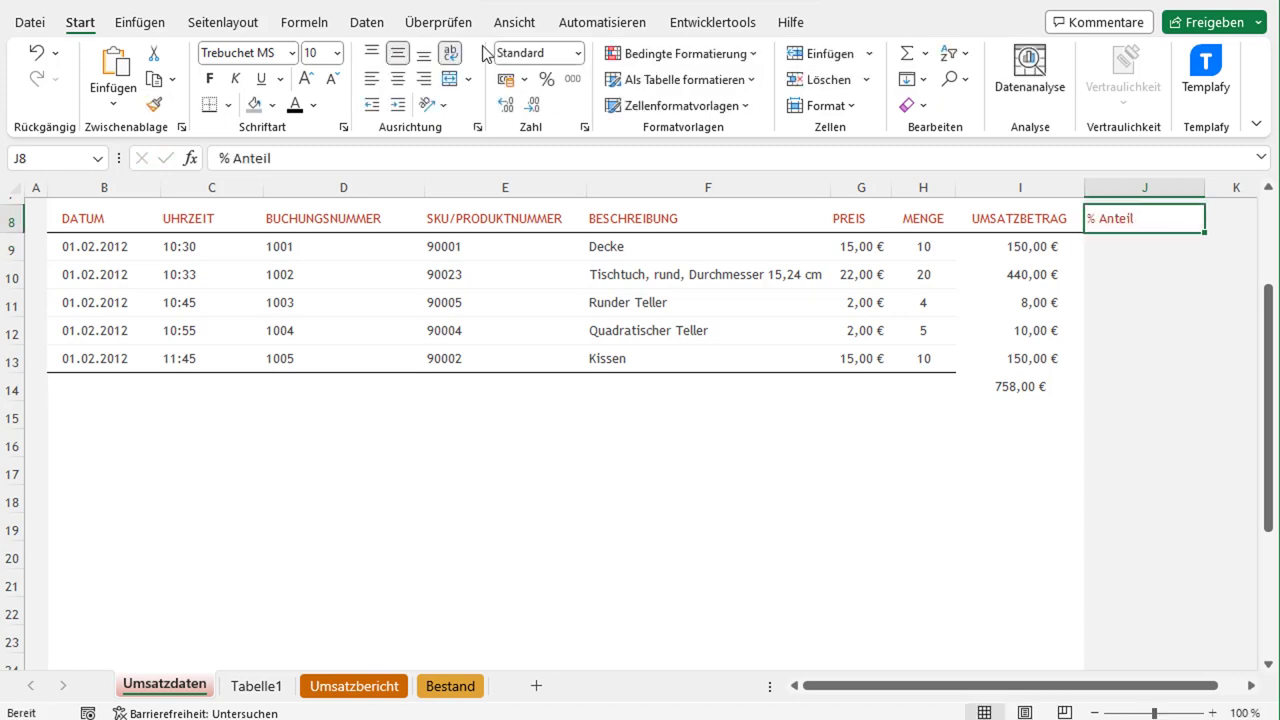
left_click(397, 80)
Start J9's formula as =I9/I14, dividing the first amount by the total
left_click(1151, 255)
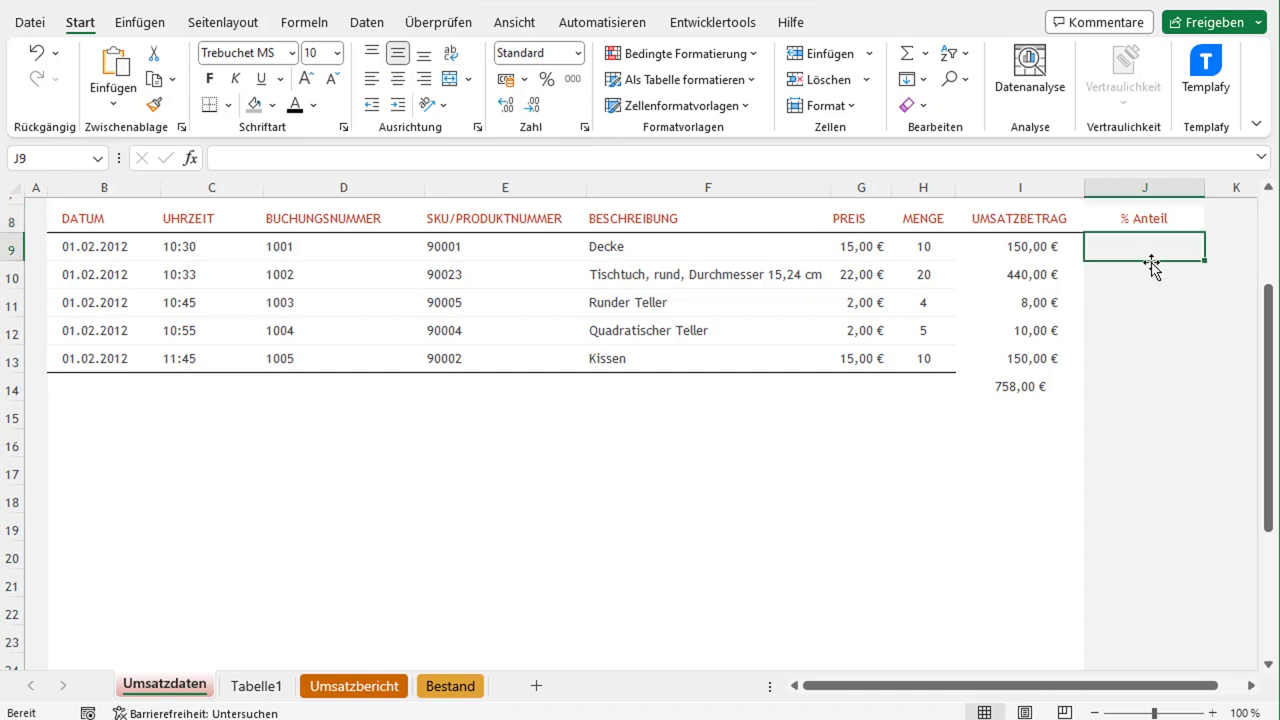
type("=")
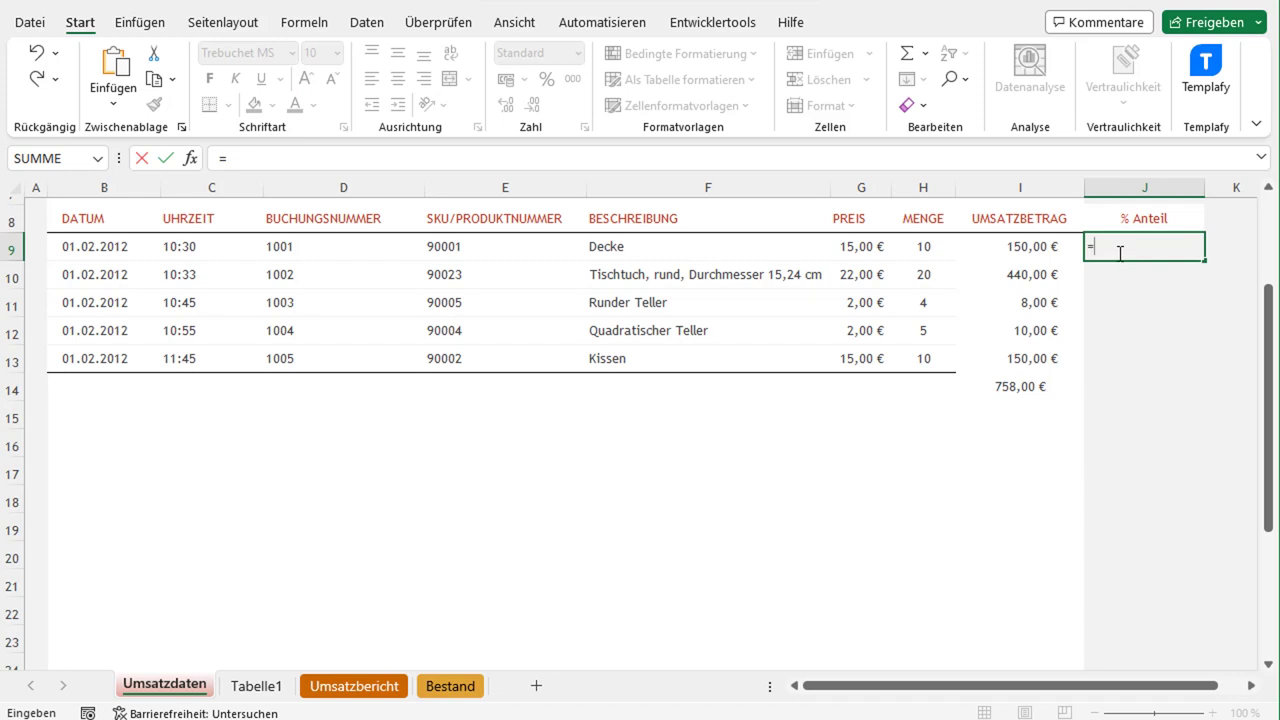
left_click(1022, 250)
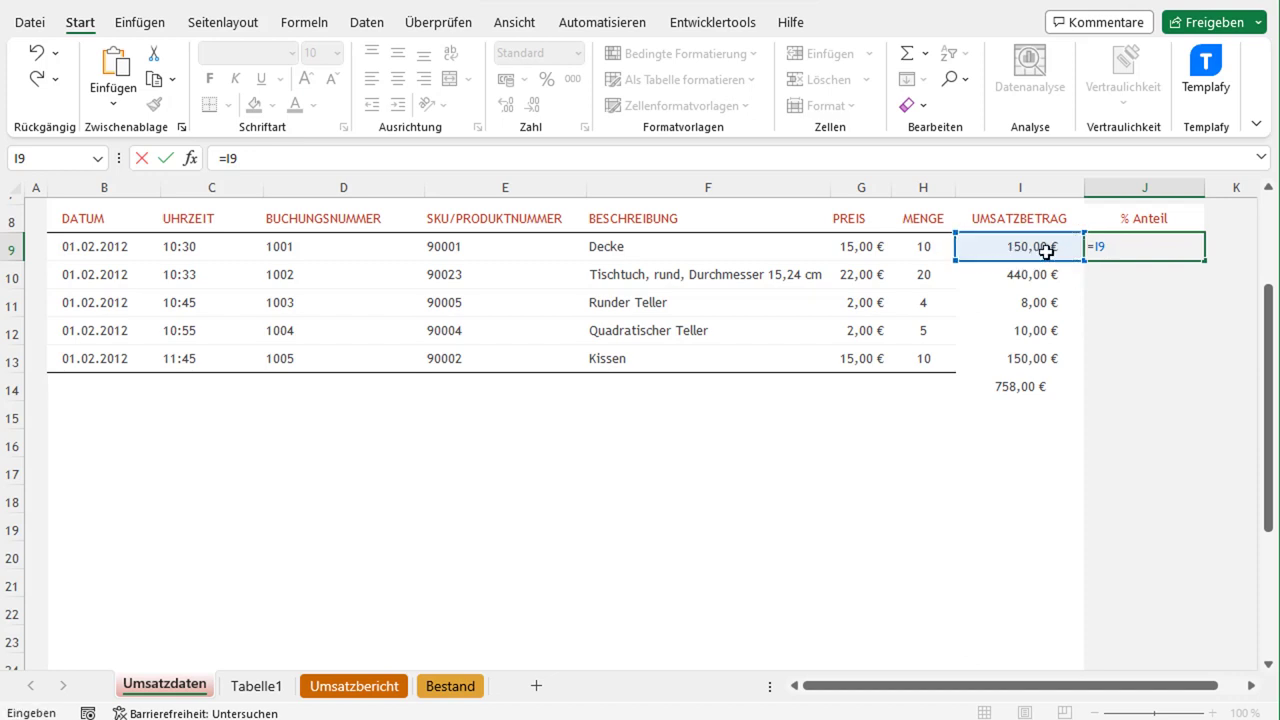
left_click(1034, 388)
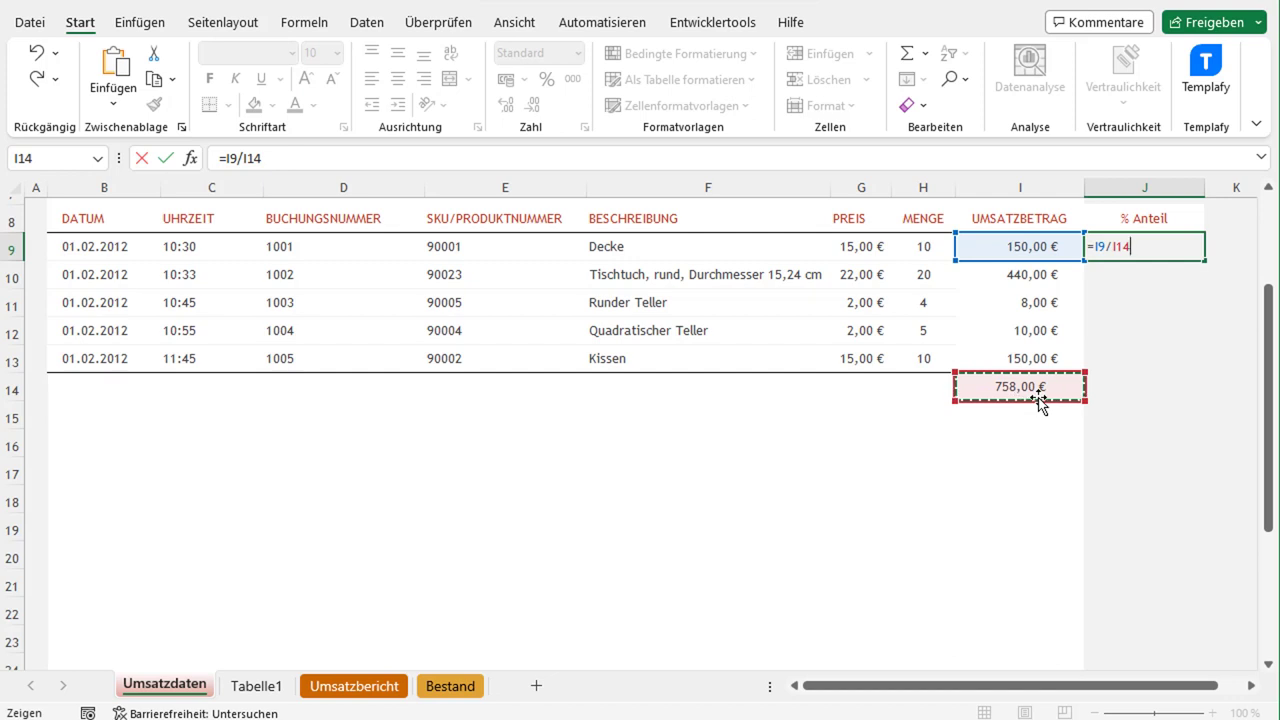
Commit J9 and format it as a centred percentage with two decimals, 19,79%
key("Return")
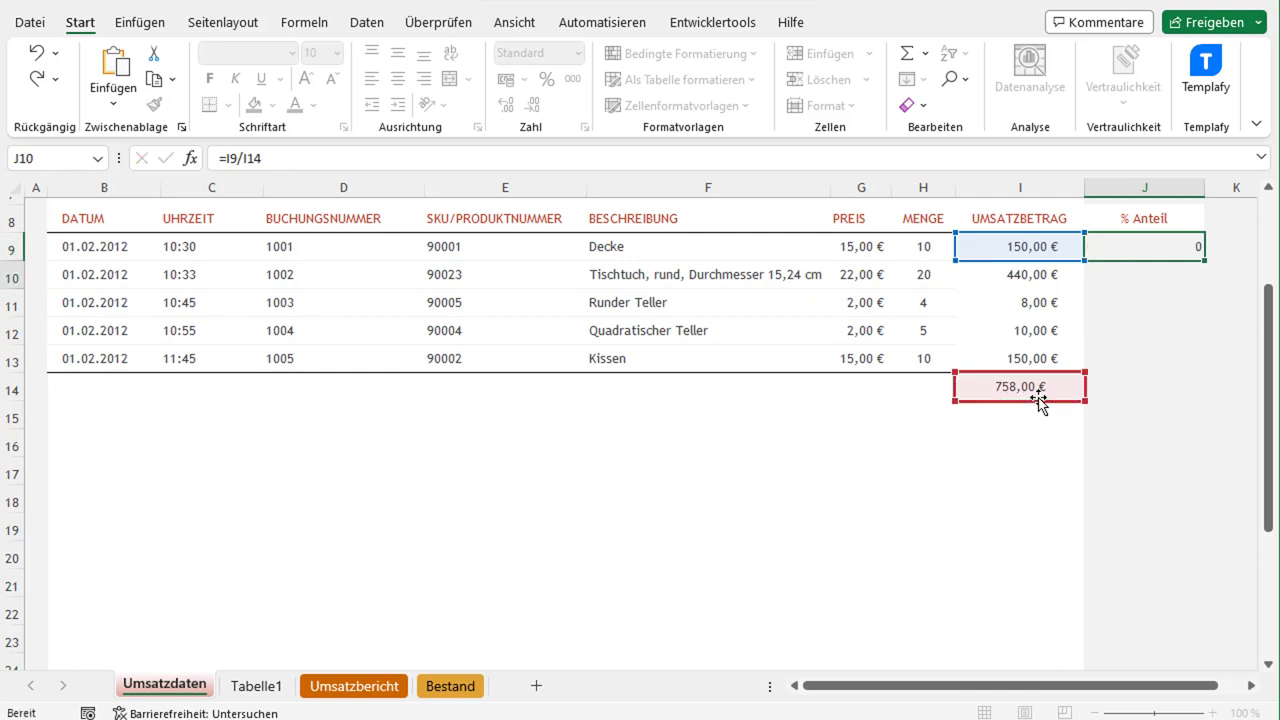
key("Up")
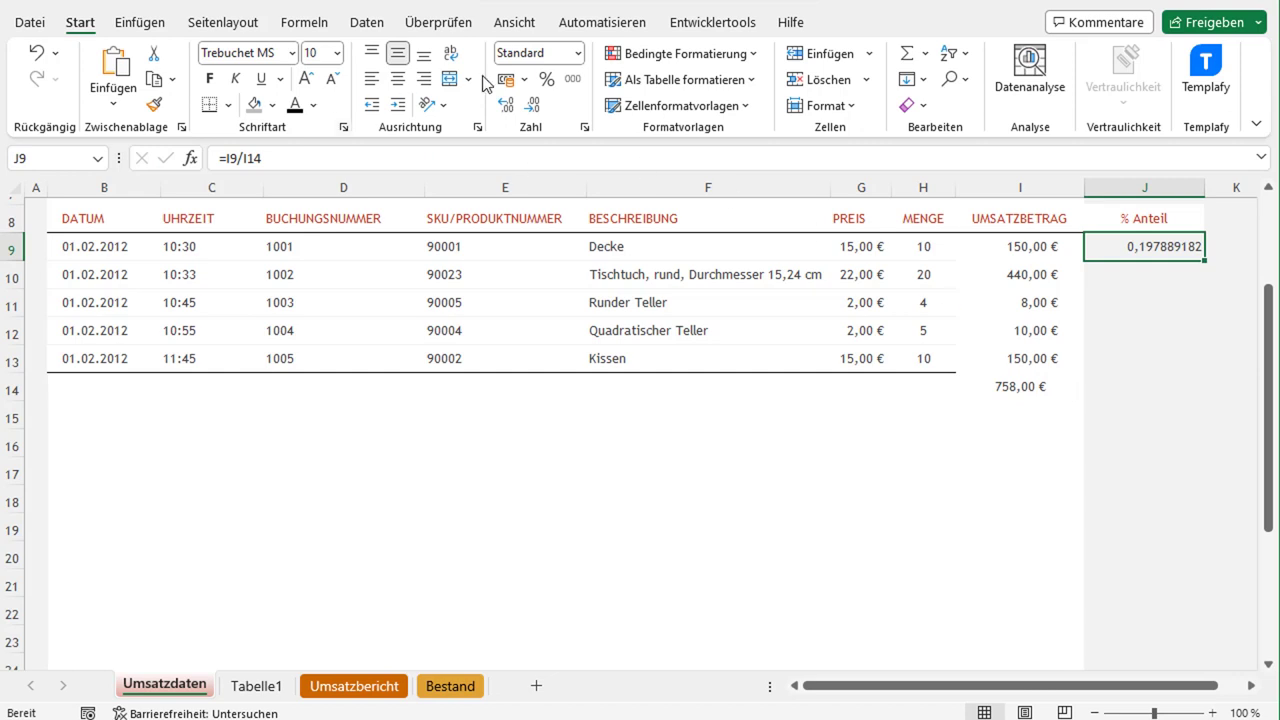
left_click(546, 79)
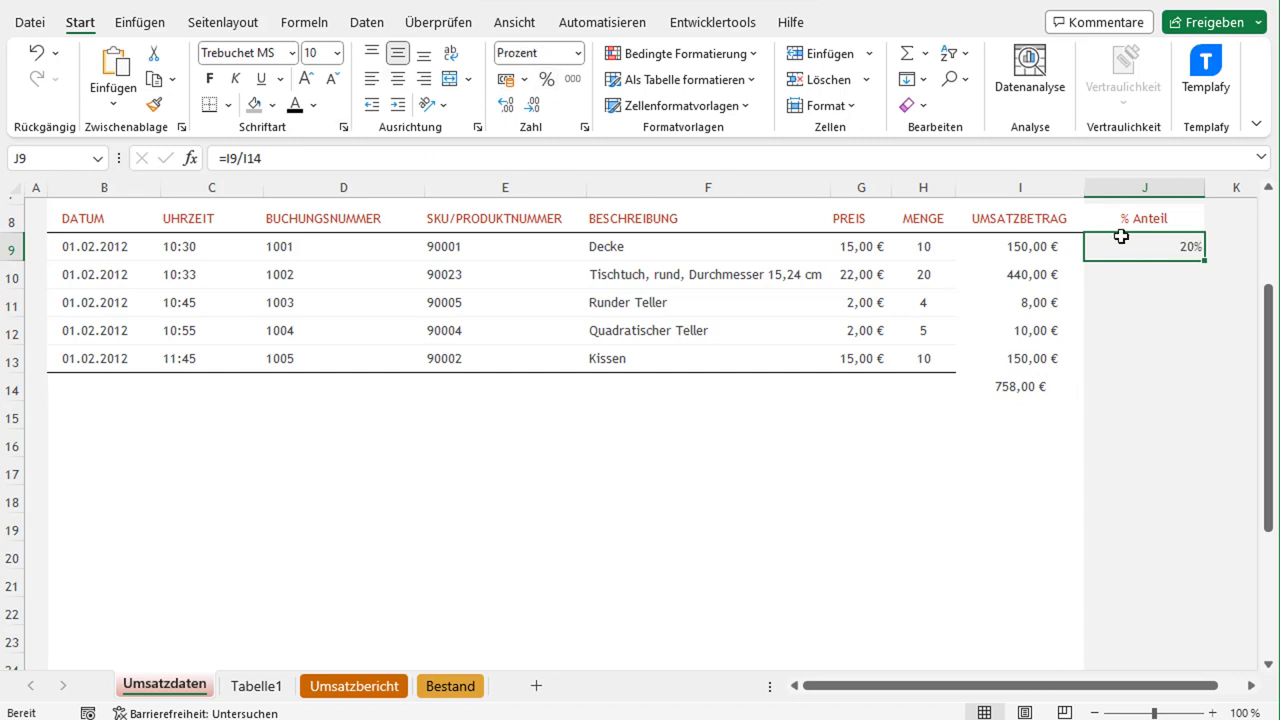
left_click(507, 106)
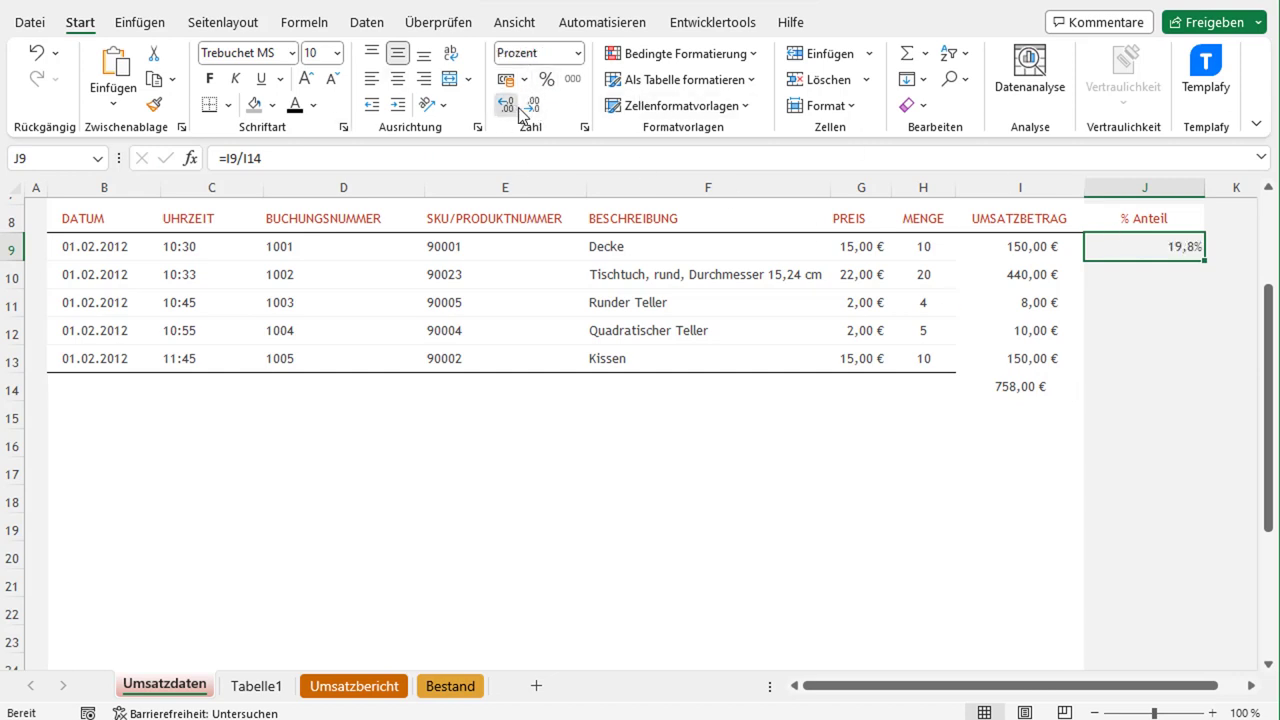
left_click(508, 106)
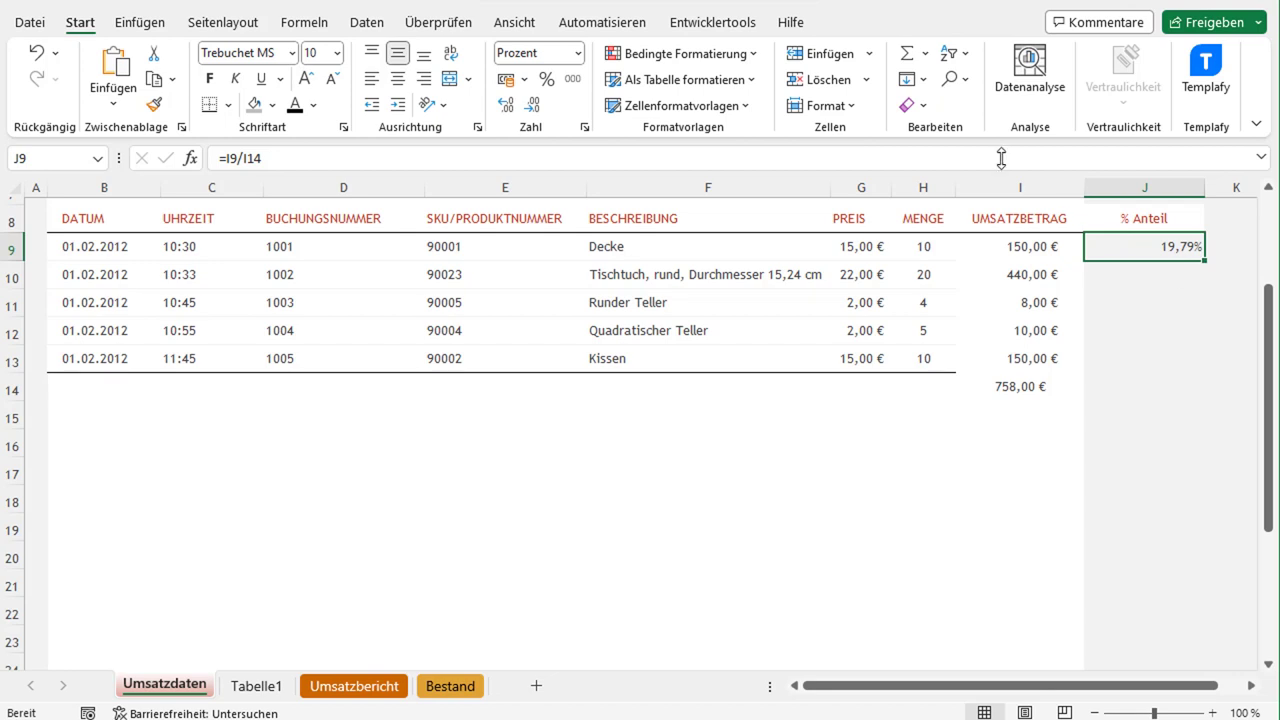
left_click(397, 79)
Copy J9's formula down to J13, producing #DIV/0! errors in rows 10–13
left_click_drag(1151, 277, 1152, 367)
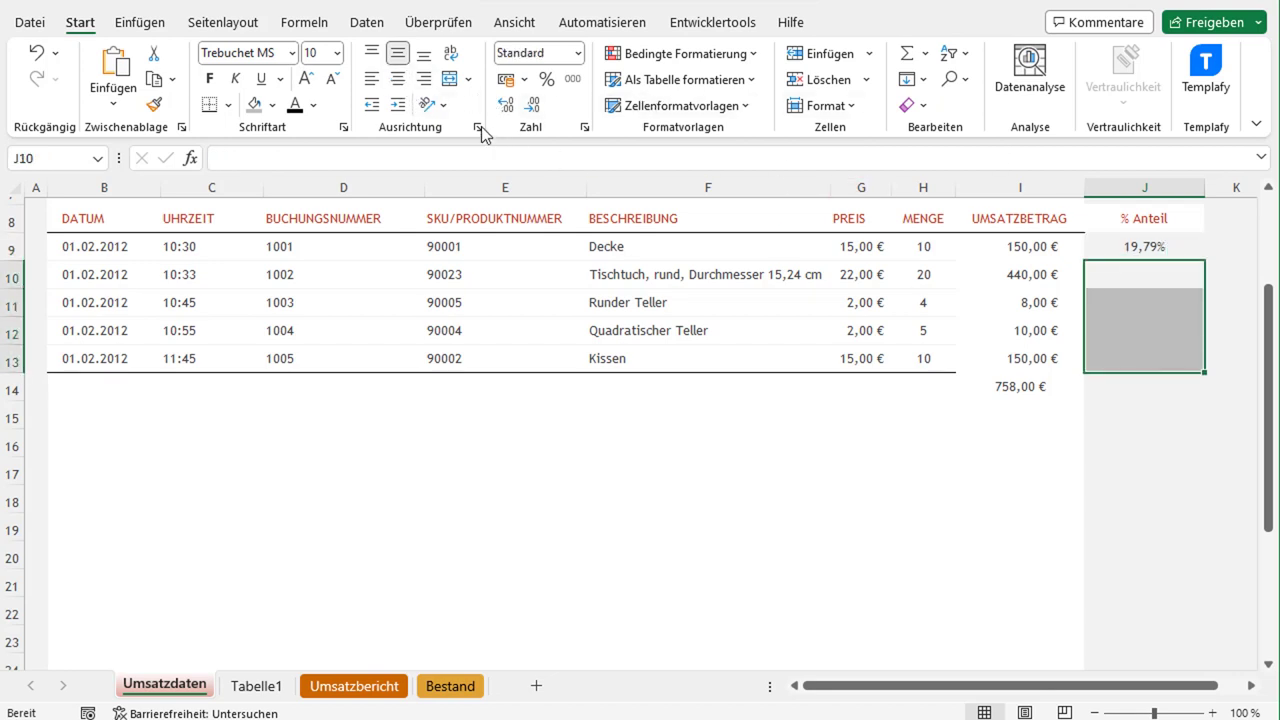
mouse_move(1144, 249)
left_mouse_down()
mouse_move(1165, 272)
mouse_move(1147, 255)
left_mouse_up()
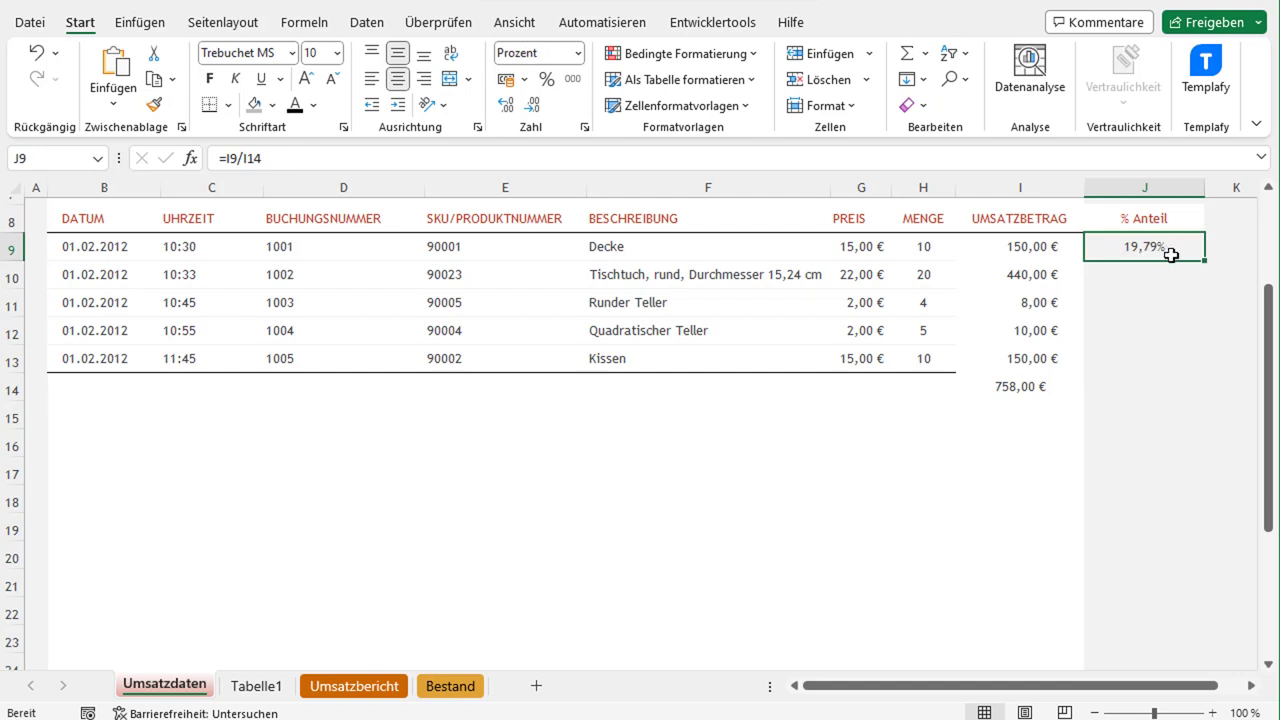
left_click_drag(1205, 260, 1205, 368)
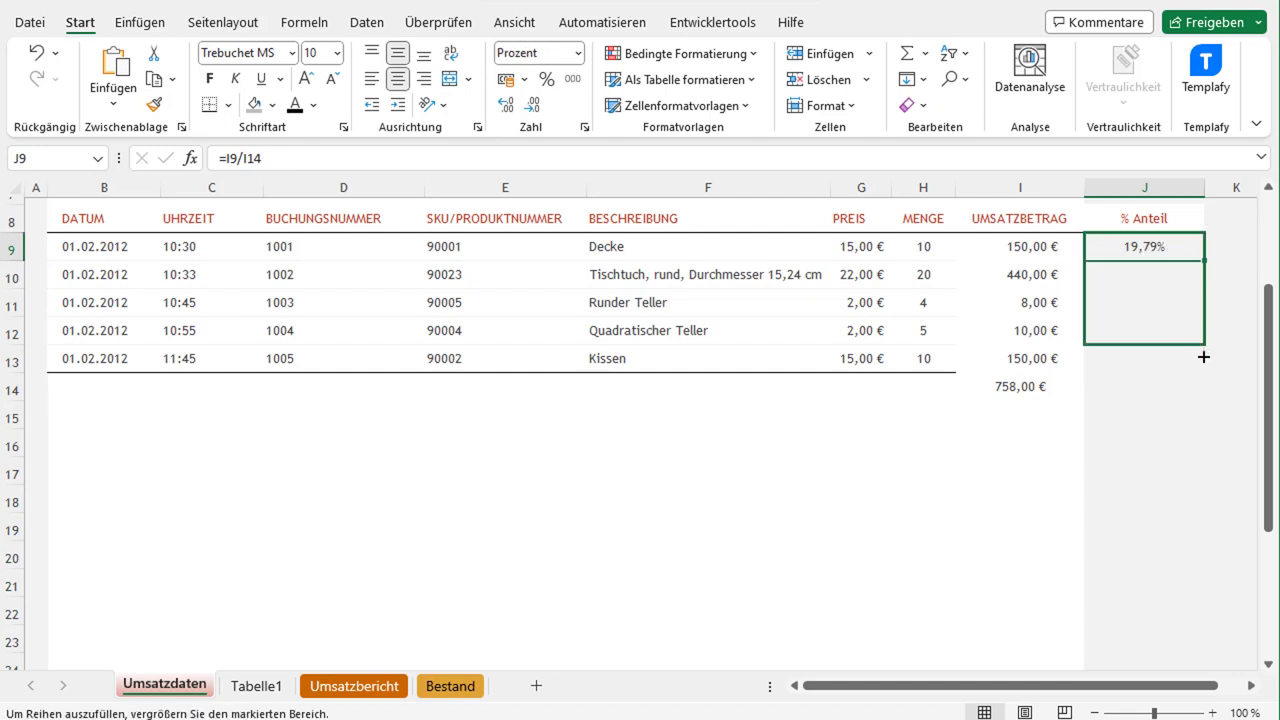
Inspect the copied formula in J10 to see its shifted references
left_click(1154, 283)
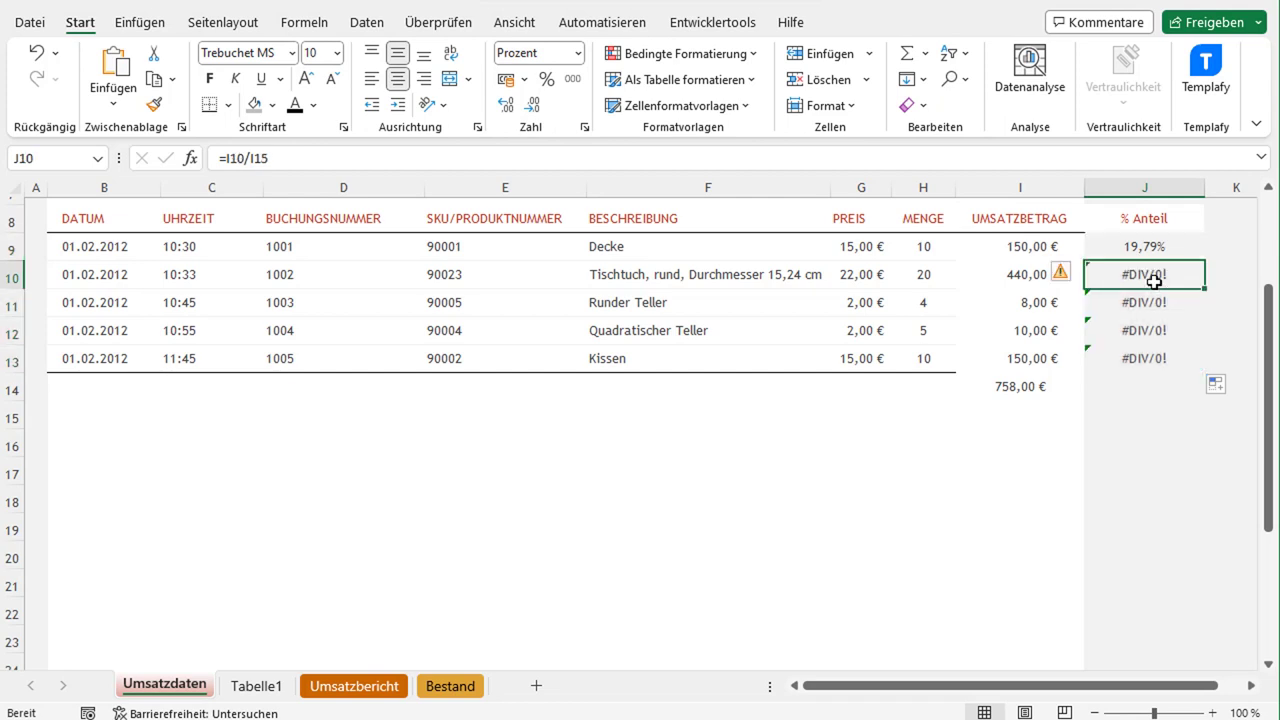
left_click(520, 151)
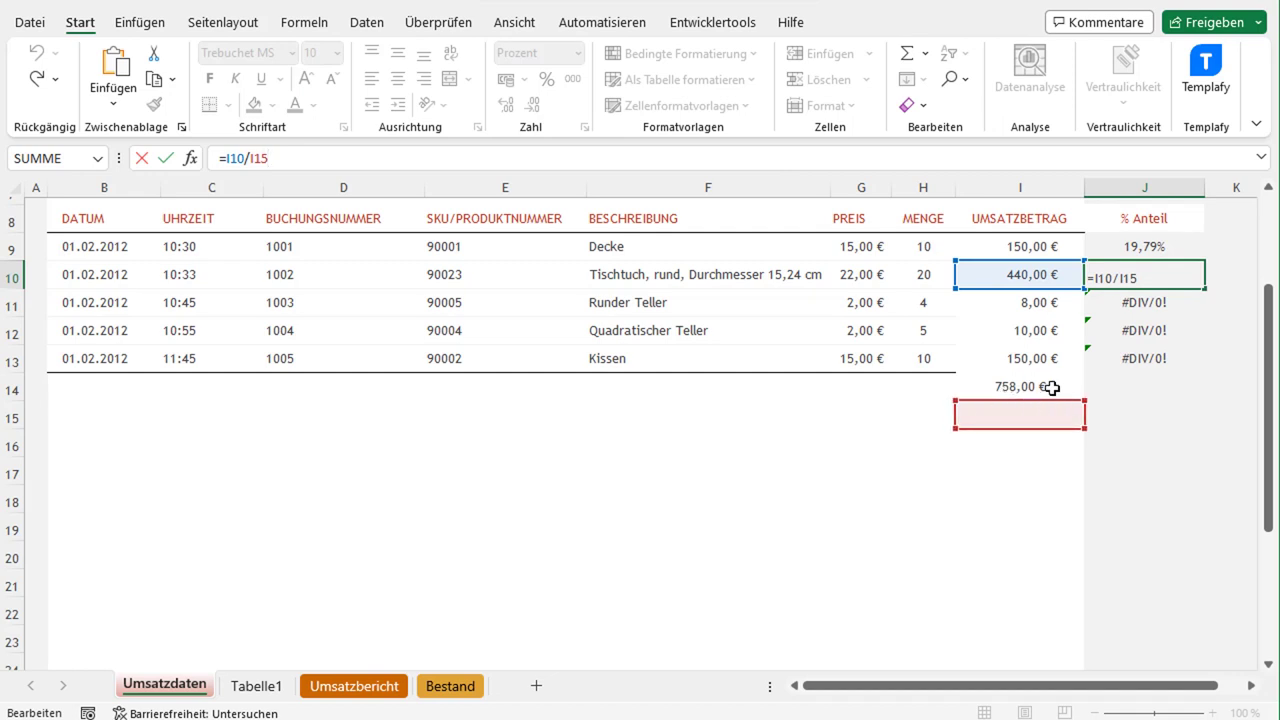
left_click(1134, 252)
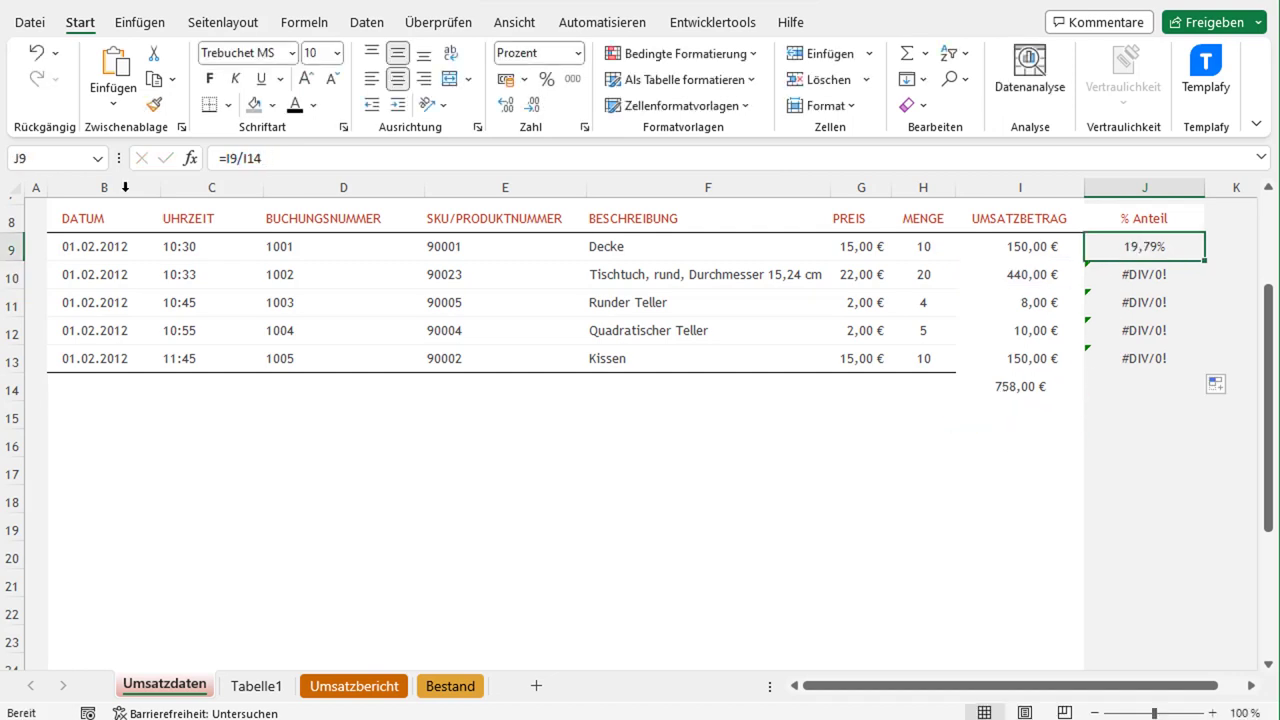
Change J9's formula to =I9/$I$14 by making the total reference absolute with F4
left_click(253, 158)
left_click_drag(241, 158, 293, 158)
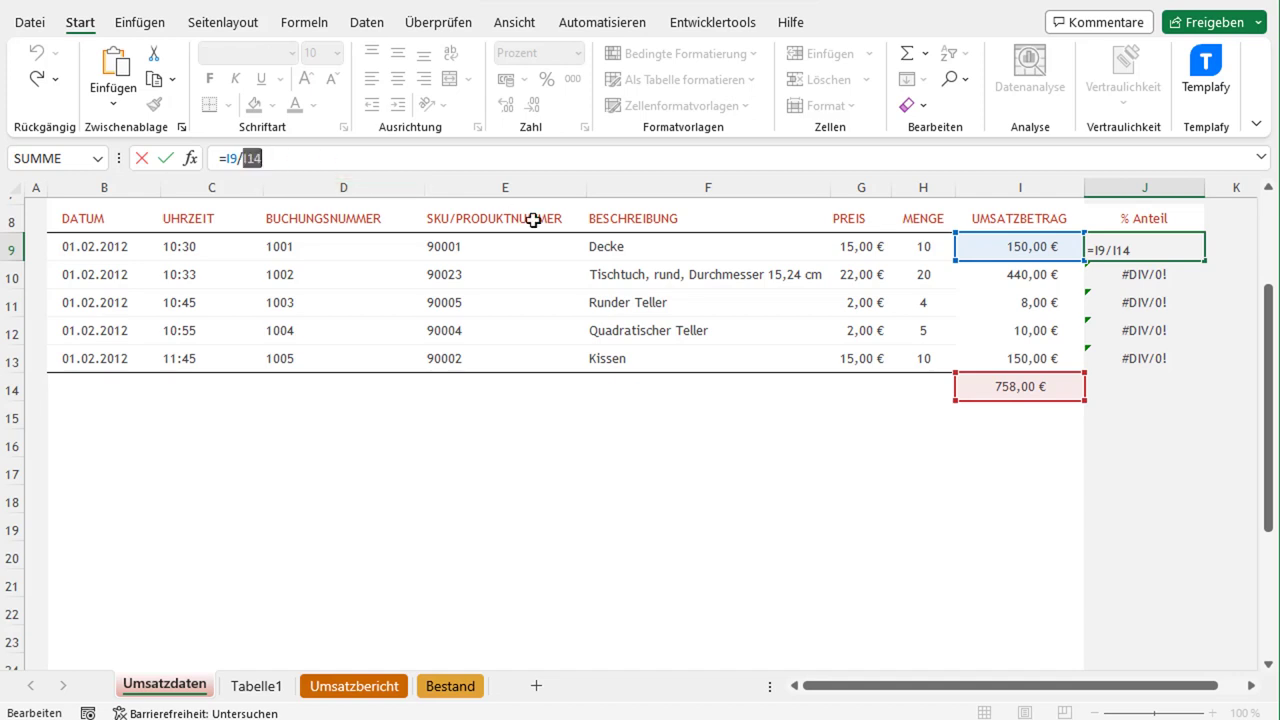
key("F4")
left_click(277, 158)
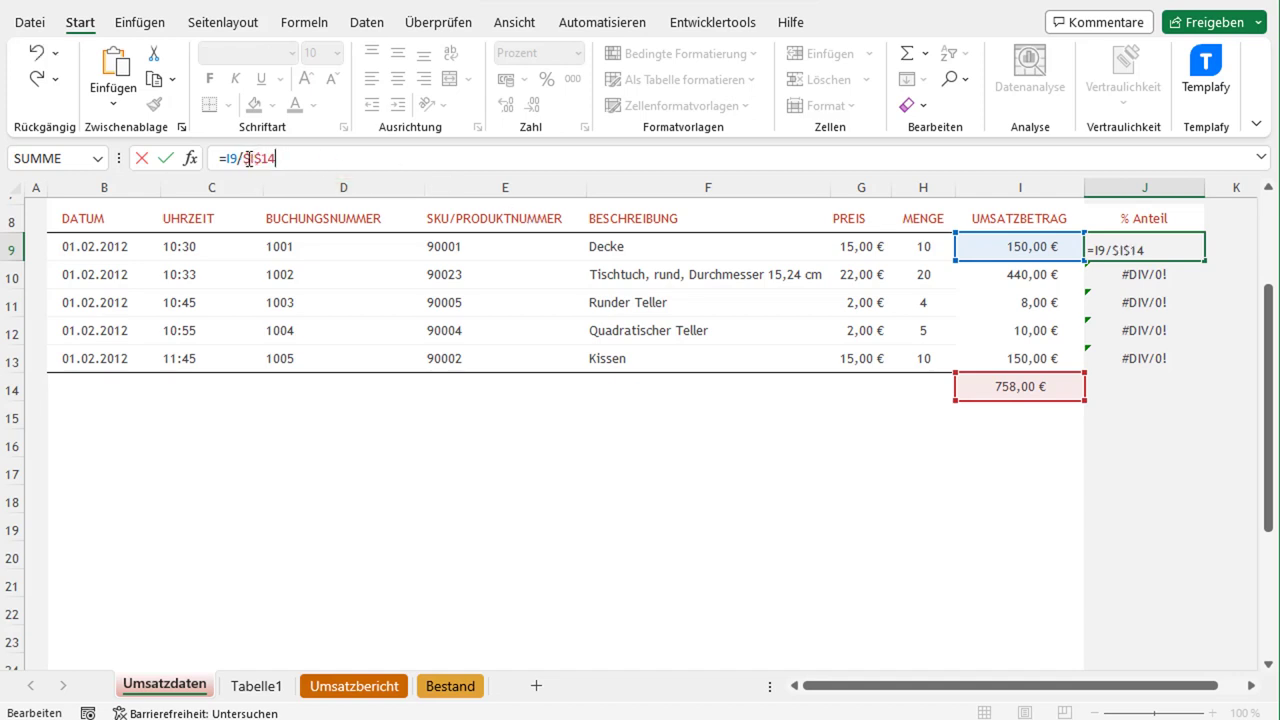
double_click(254, 158)
left_click(262, 158)
left_click_drag(244, 158, 290, 158)
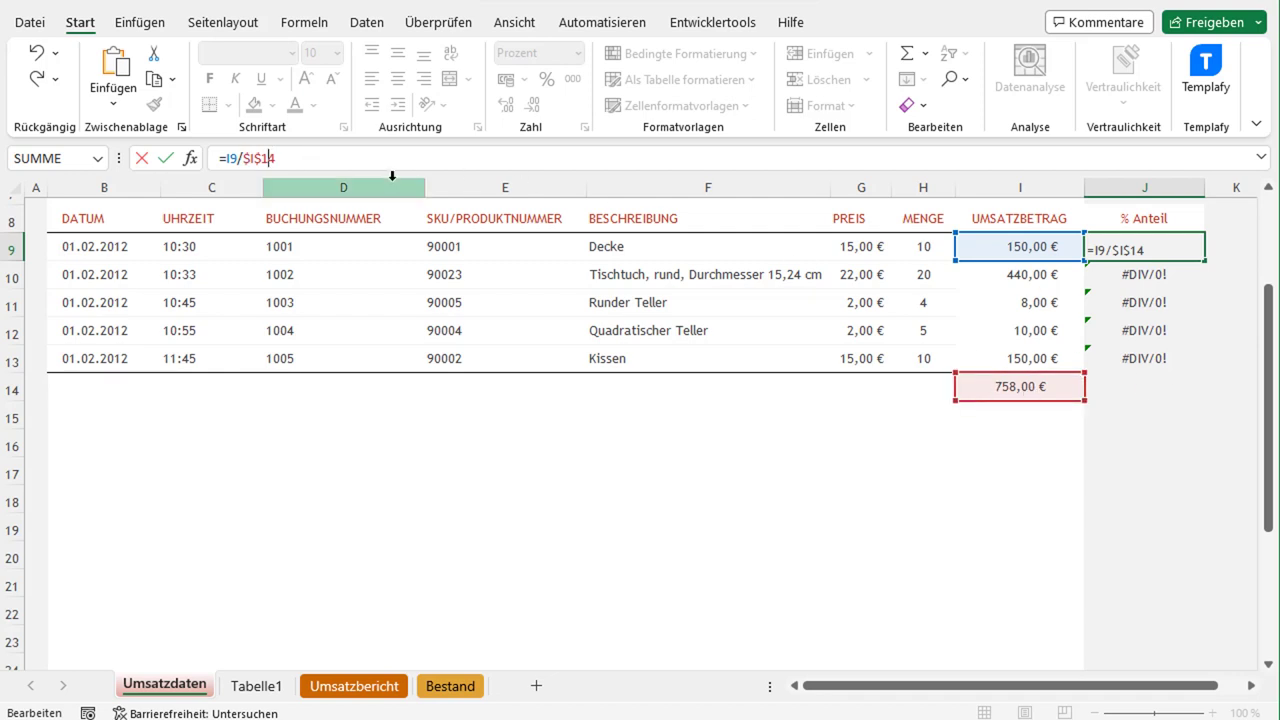
key("Return")
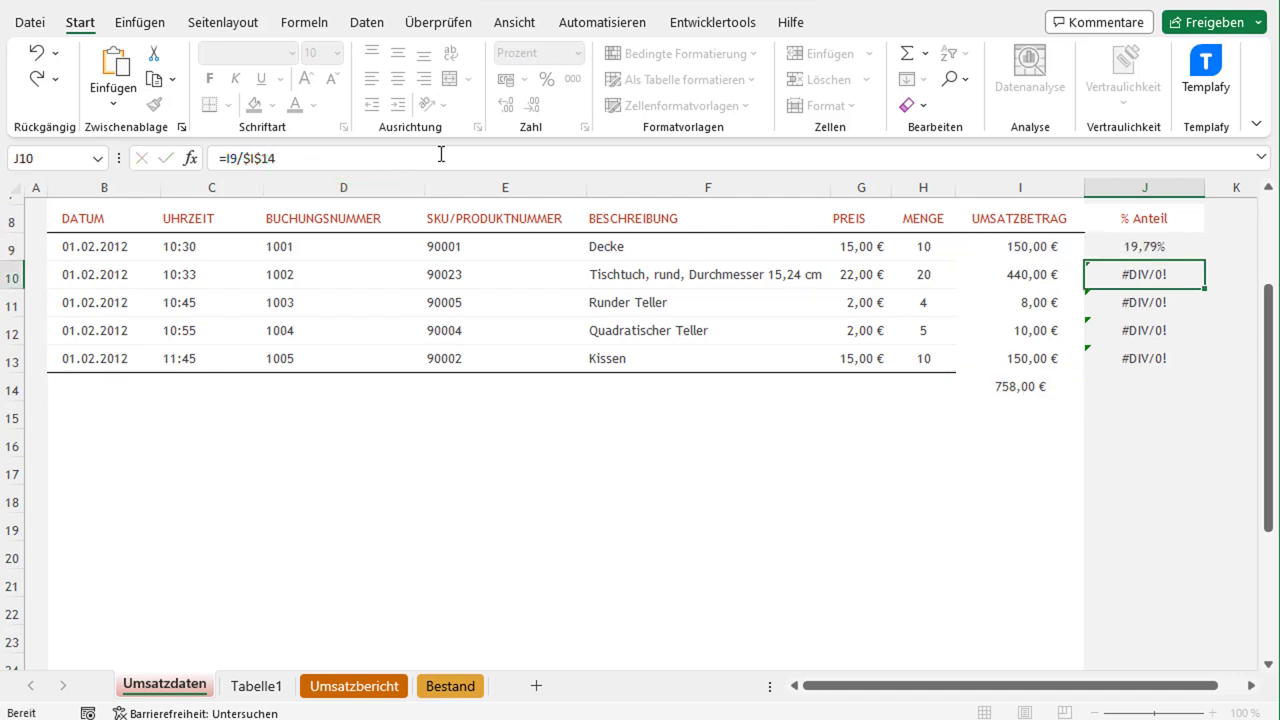
Fill =I9/$I$14 down to J13 and confirm J13 reads =I13/$I$14
left_click(1183, 250)
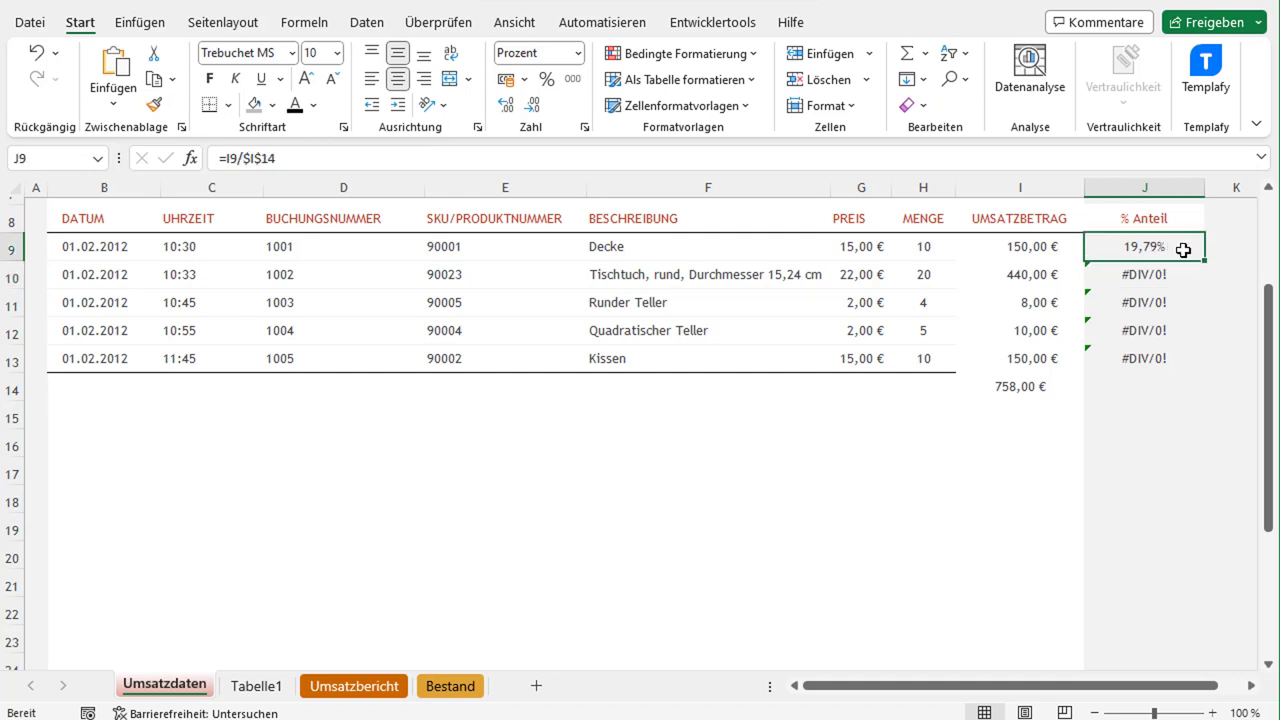
left_click_drag(1207, 261, 1215, 355)
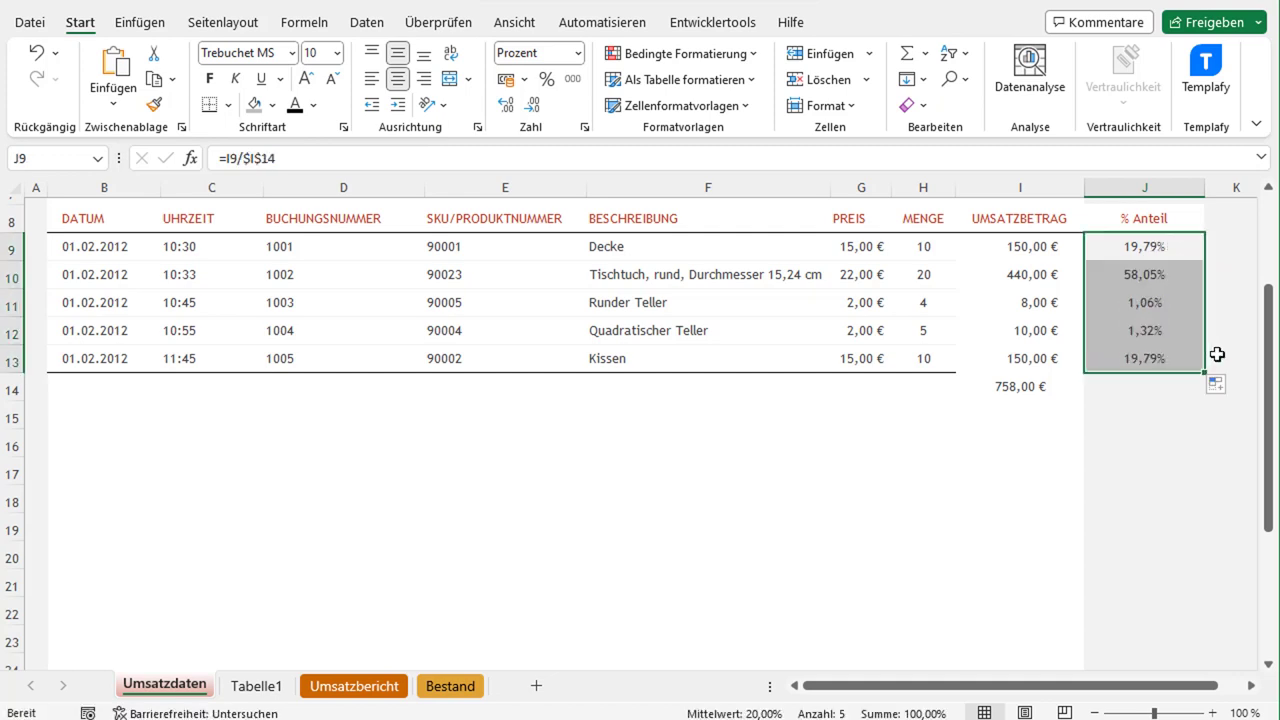
left_click(1150, 355)
left_click(721, 155)
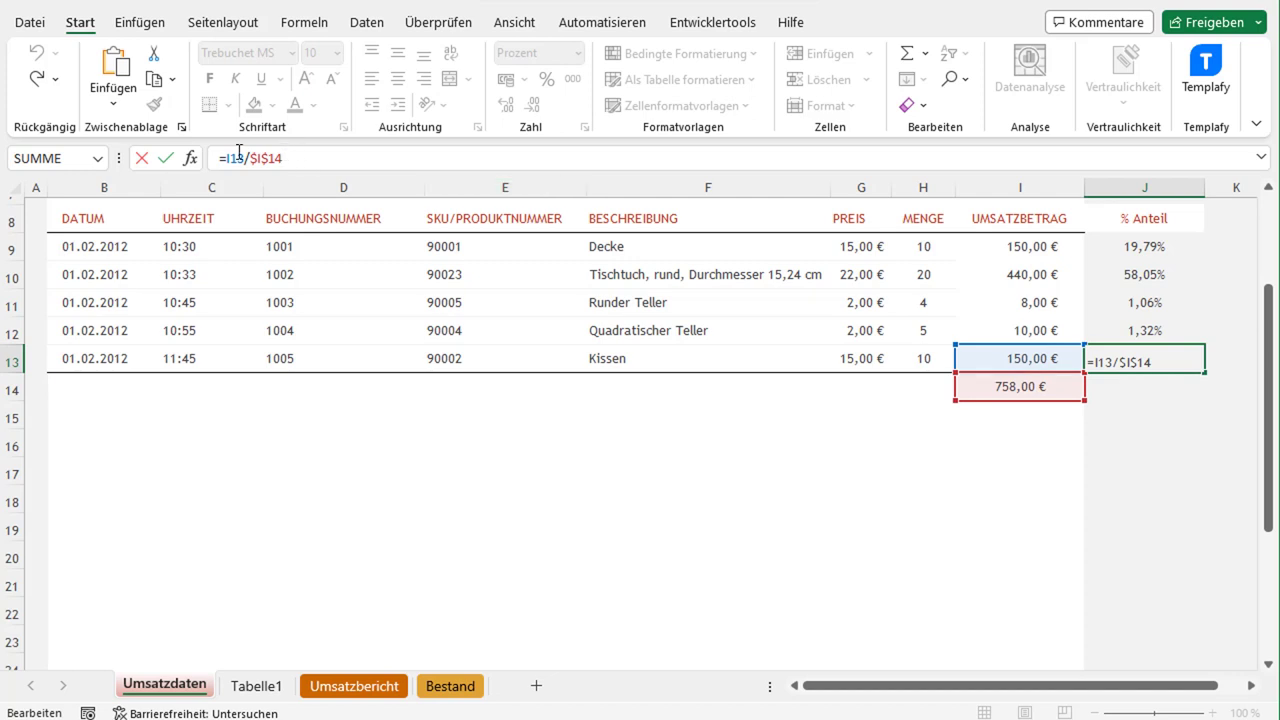
left_click_drag(250, 159, 283, 159)
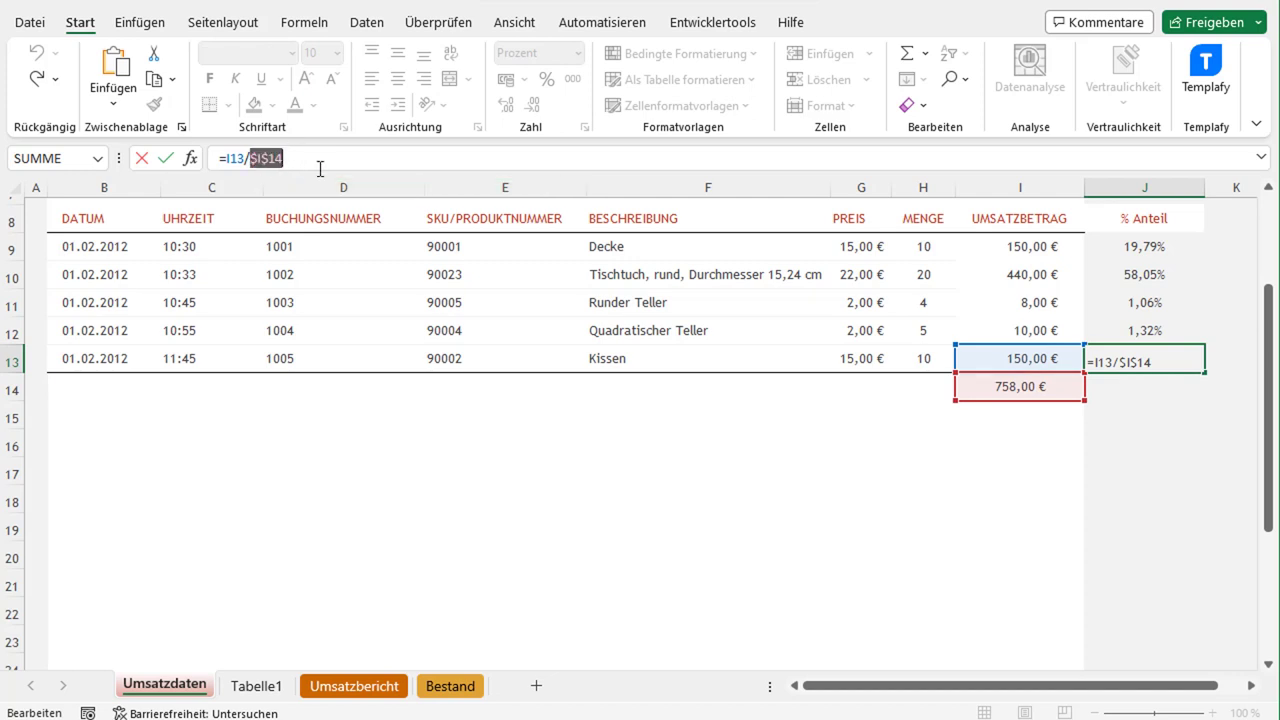
key("ctrl+Return")
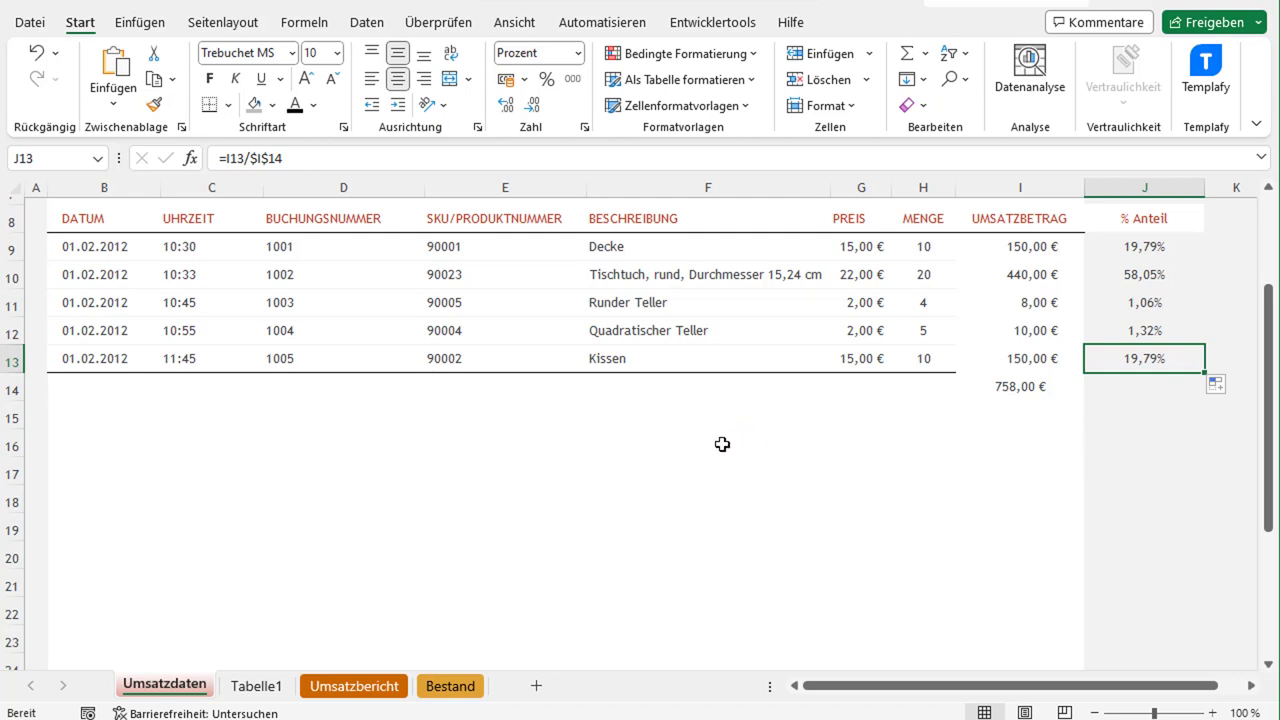
left_click_drag(1266, 415, 1268, 525)
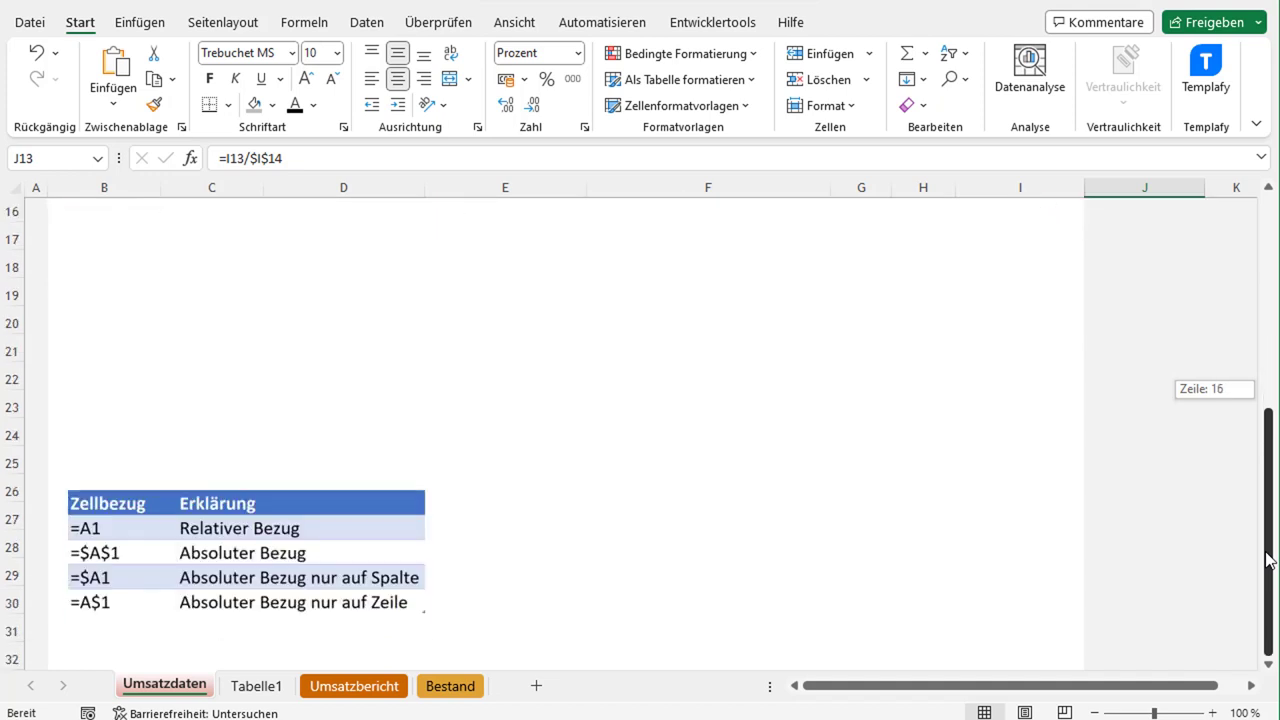
left_click_drag(323, 551, 340, 372)
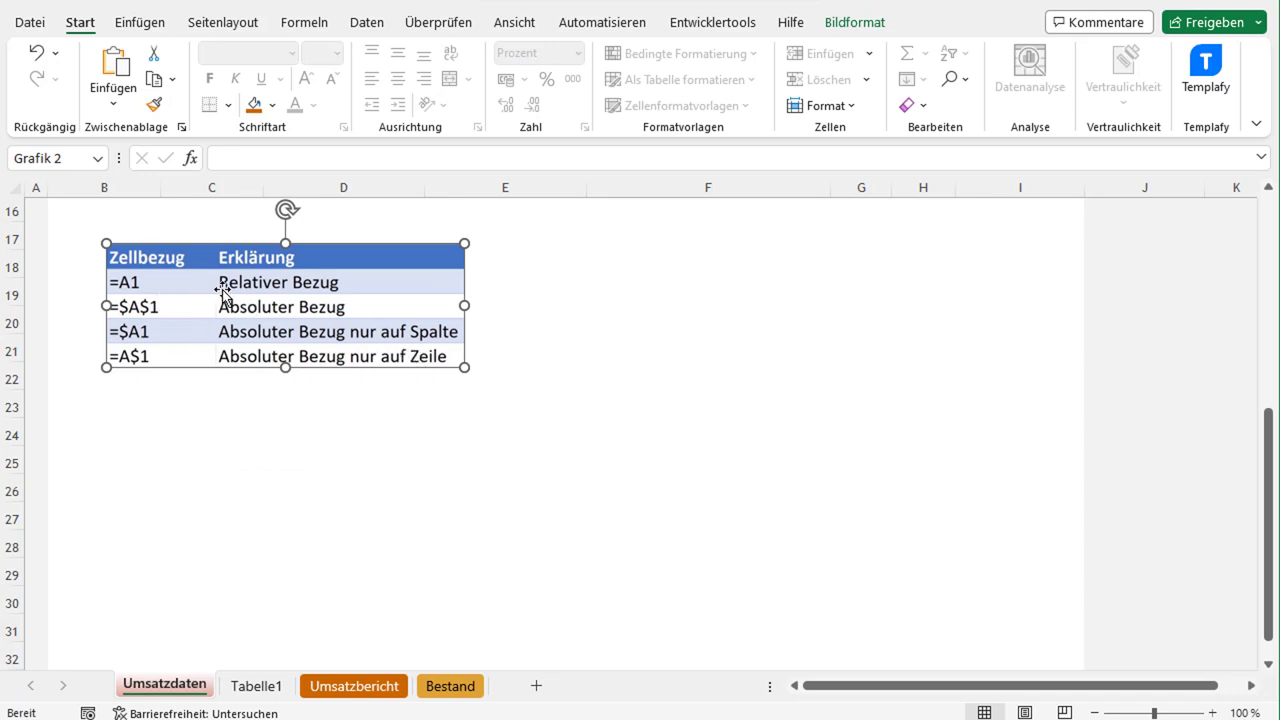
left_click(503, 289)
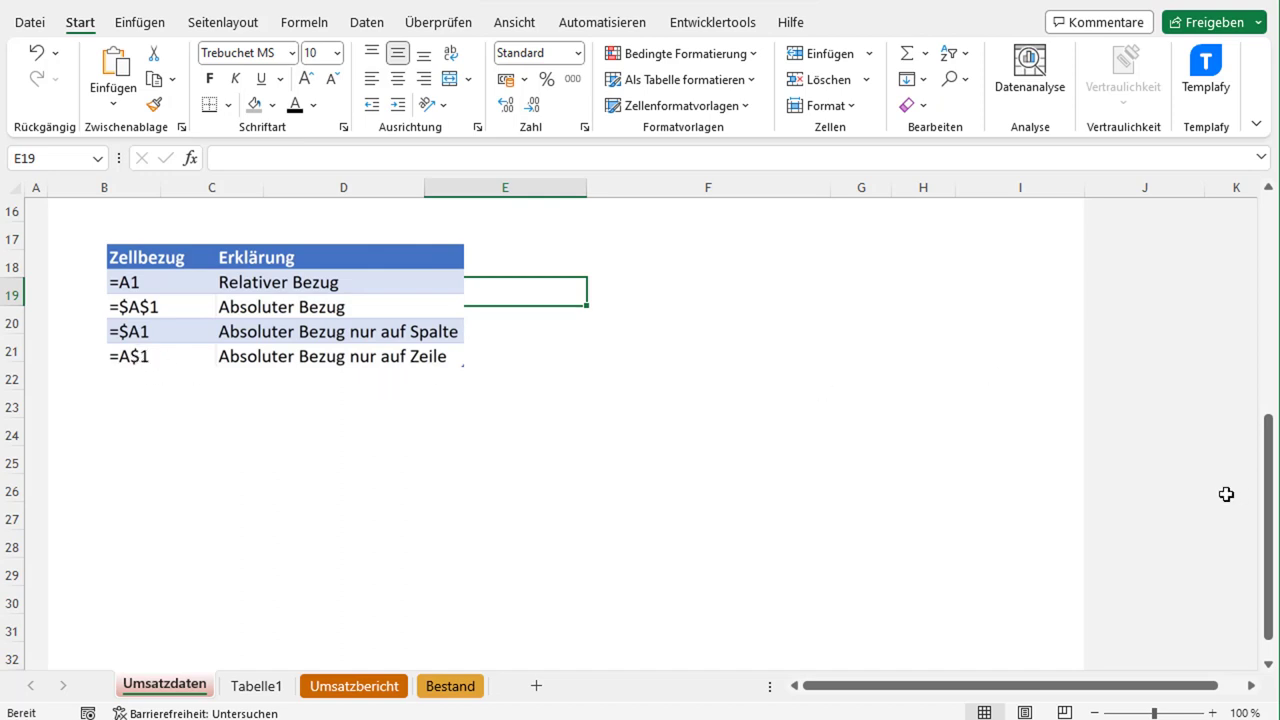
Switch to Tabelle1, zoom in, and review the quantities, prices and C6's =$B6*C$5 formula
left_click(284, 688)
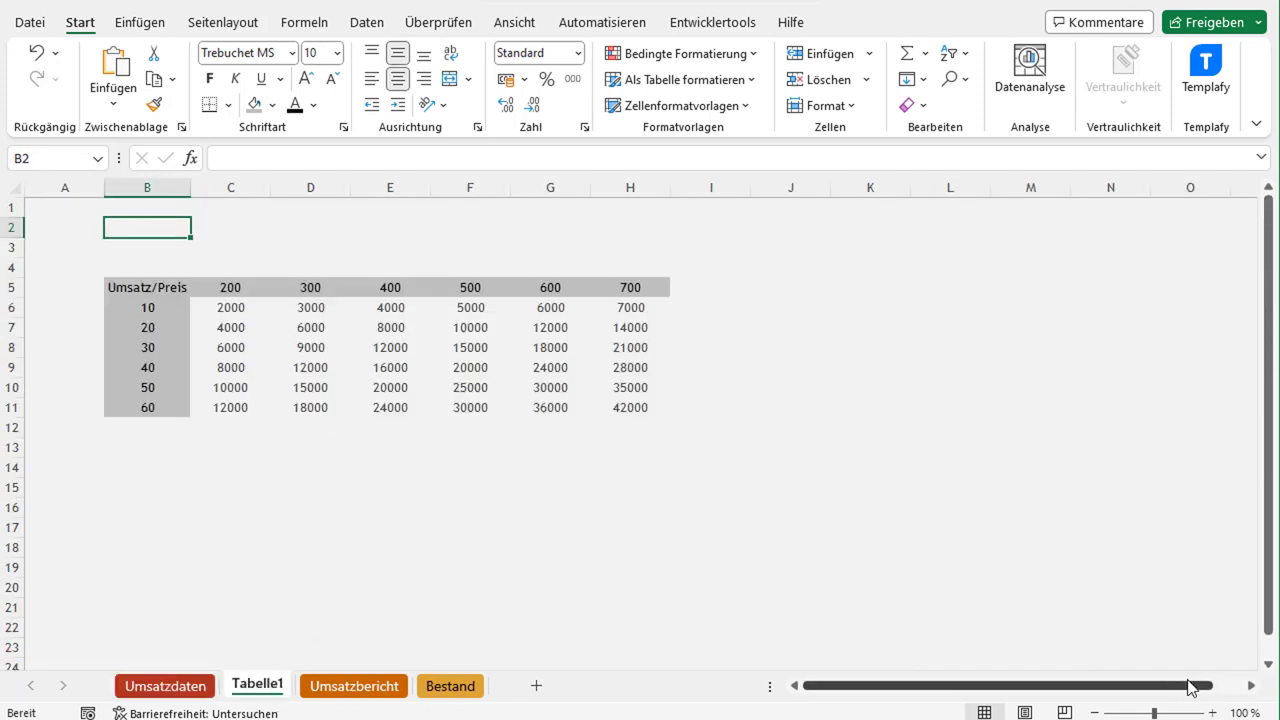
left_click(1213, 713)
left_click(1213, 713)
left_click(1213, 713)
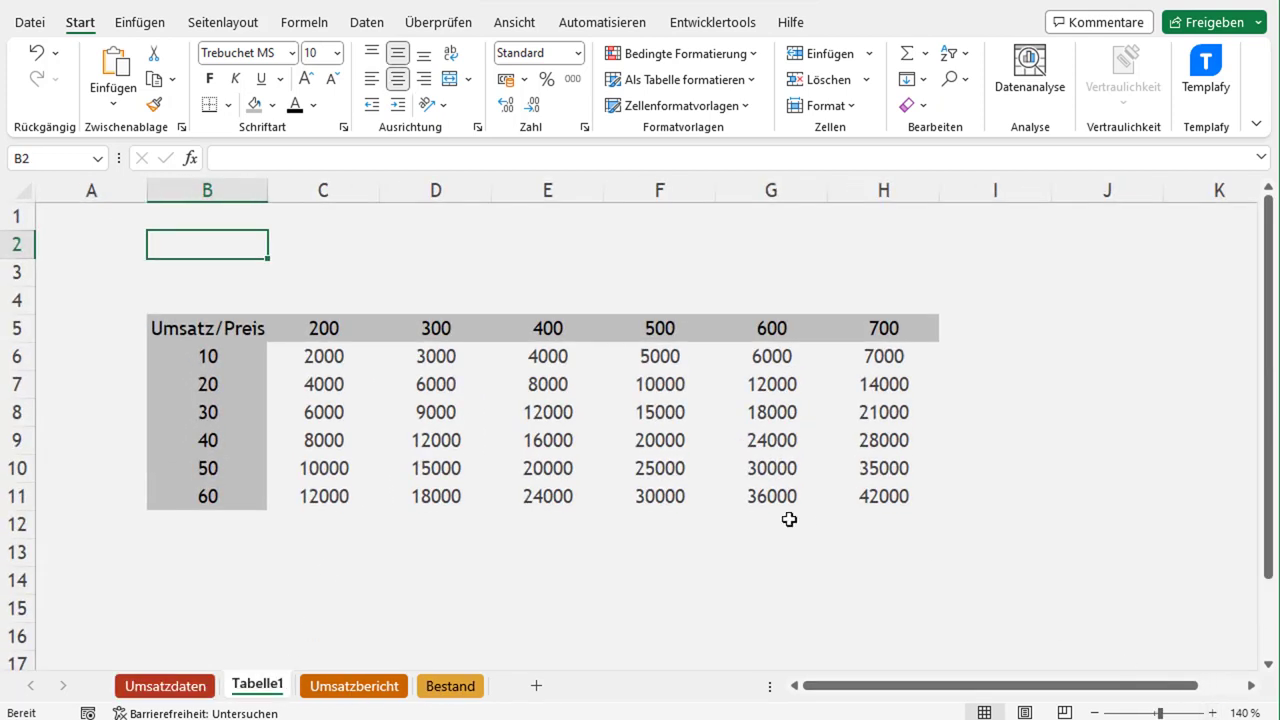
left_click_drag(195, 352, 221, 501)
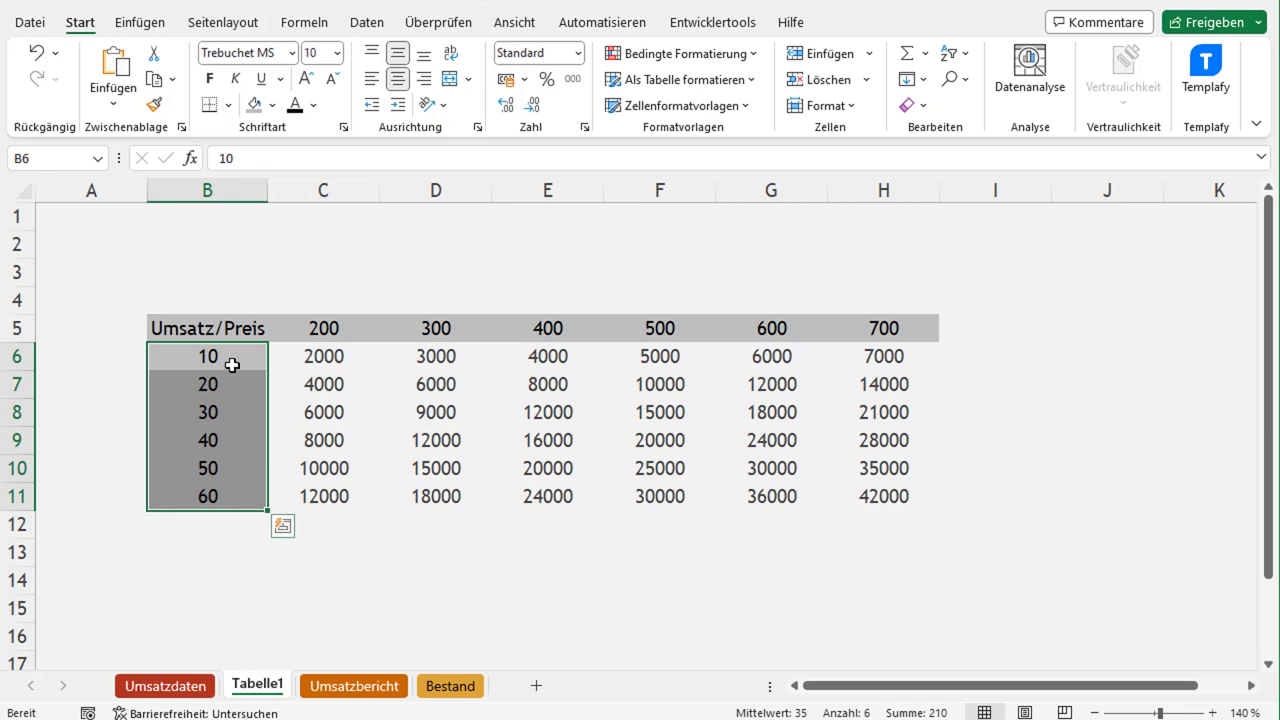
left_click_drag(312, 332, 884, 328)
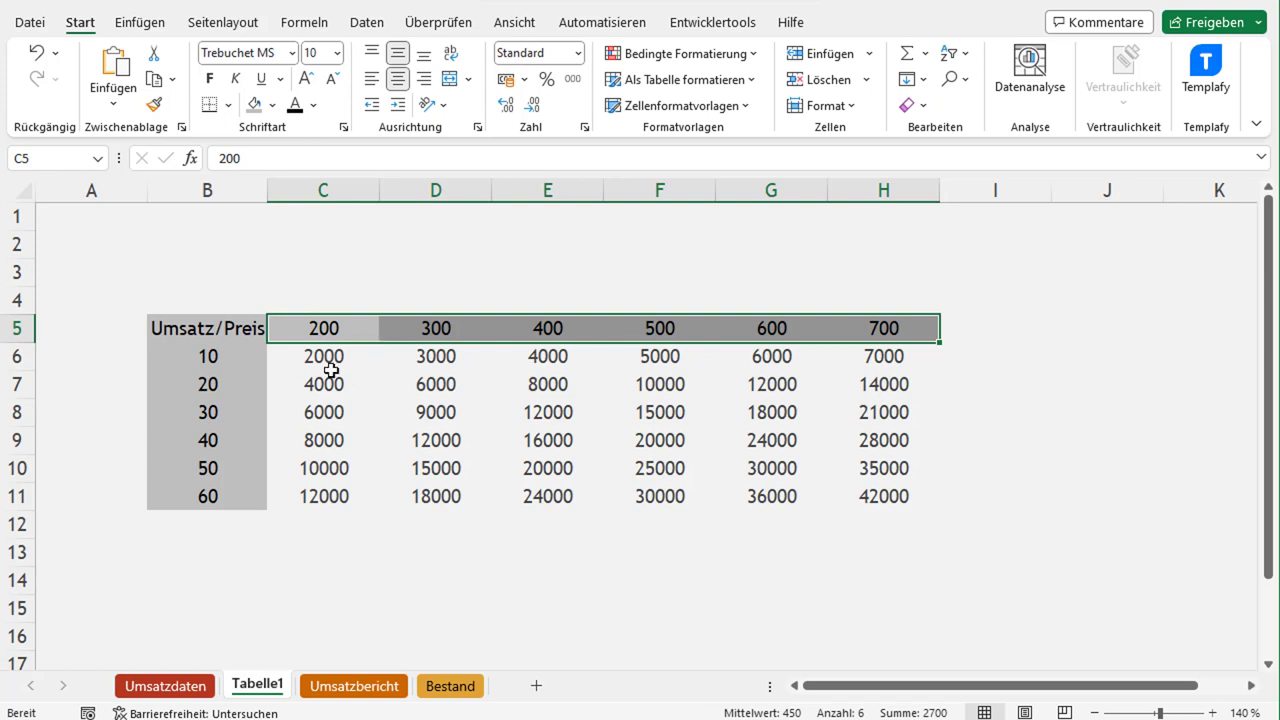
left_click(308, 357)
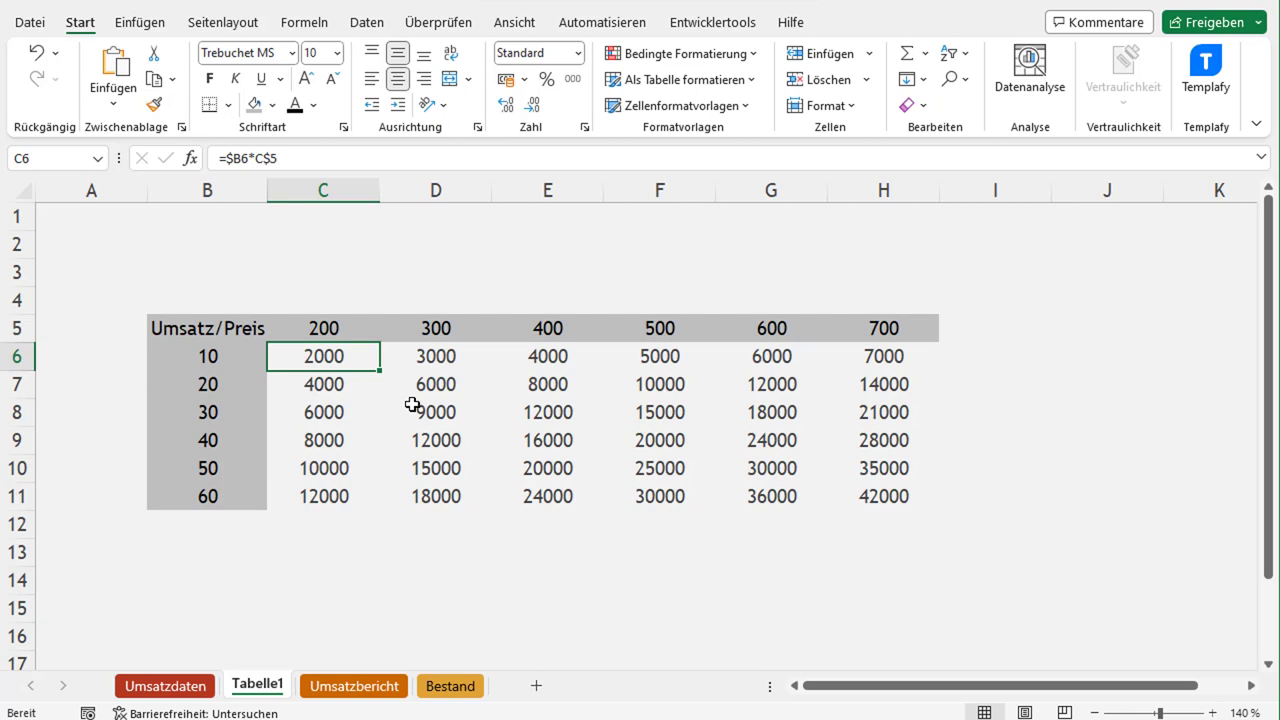
Inspect the mixed-reference formulas in C6 and D6
left_click(285, 160)
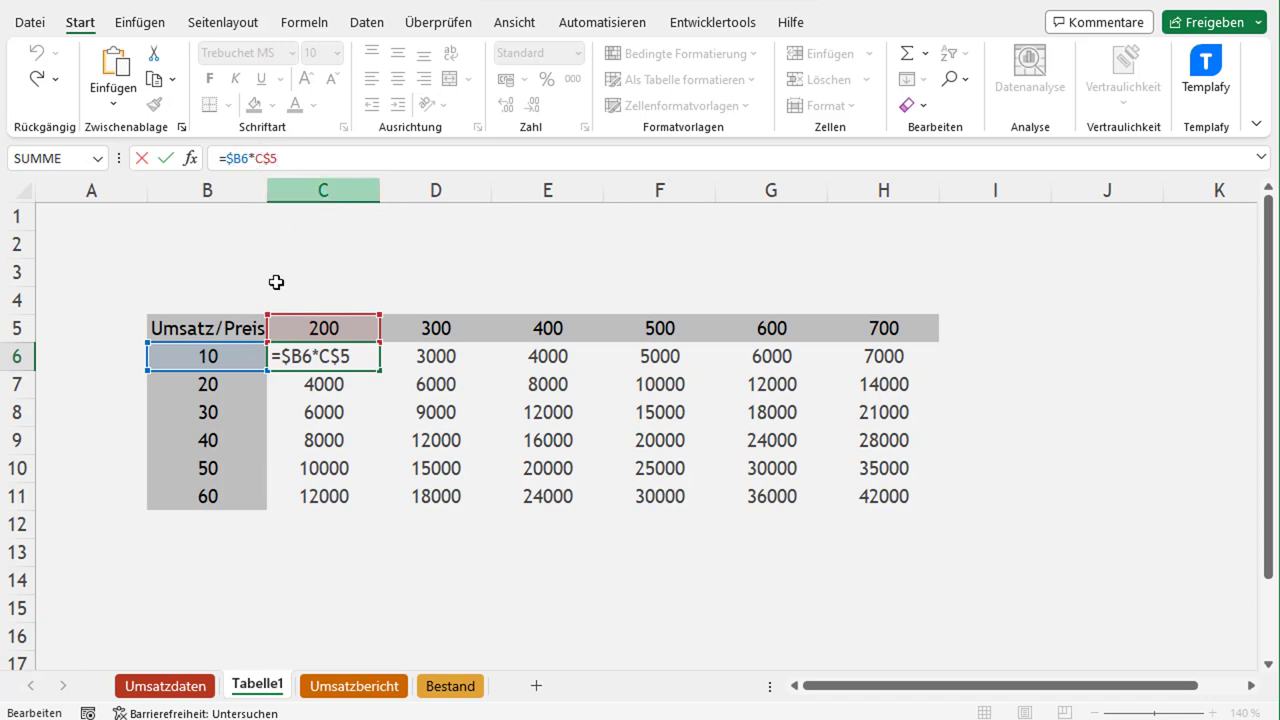
left_click(245, 161)
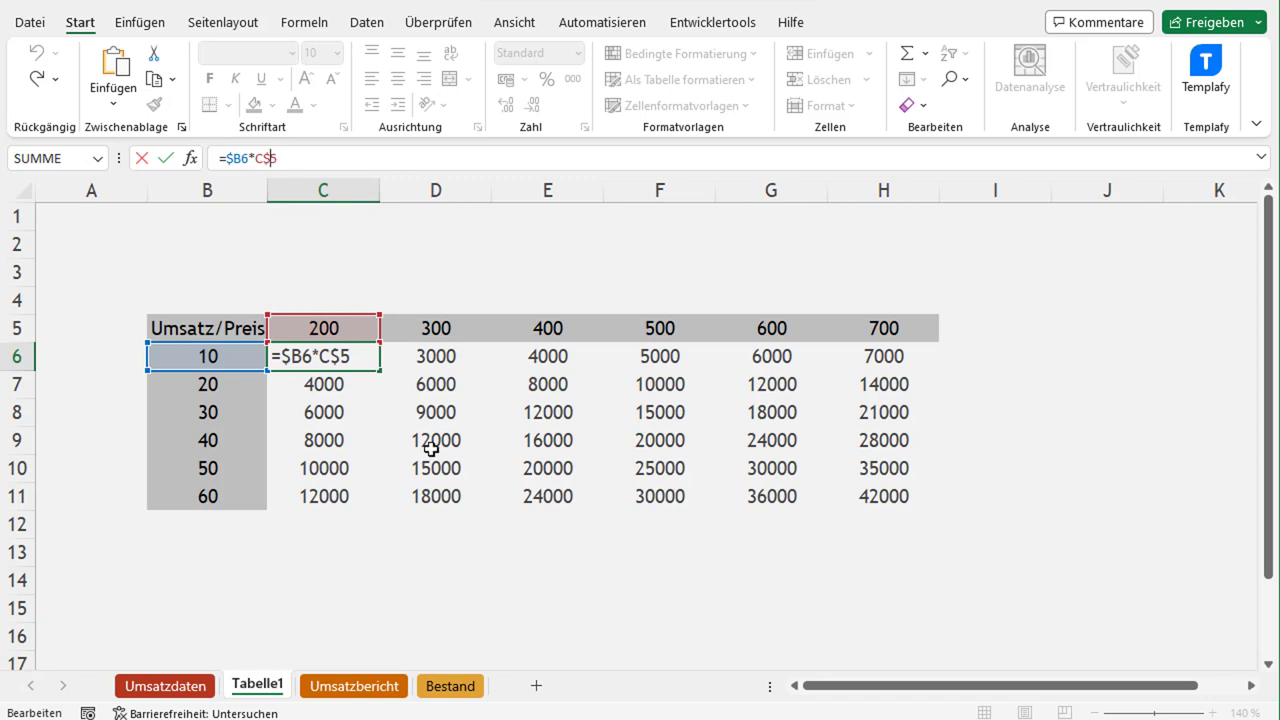
key("ctrl+Return")
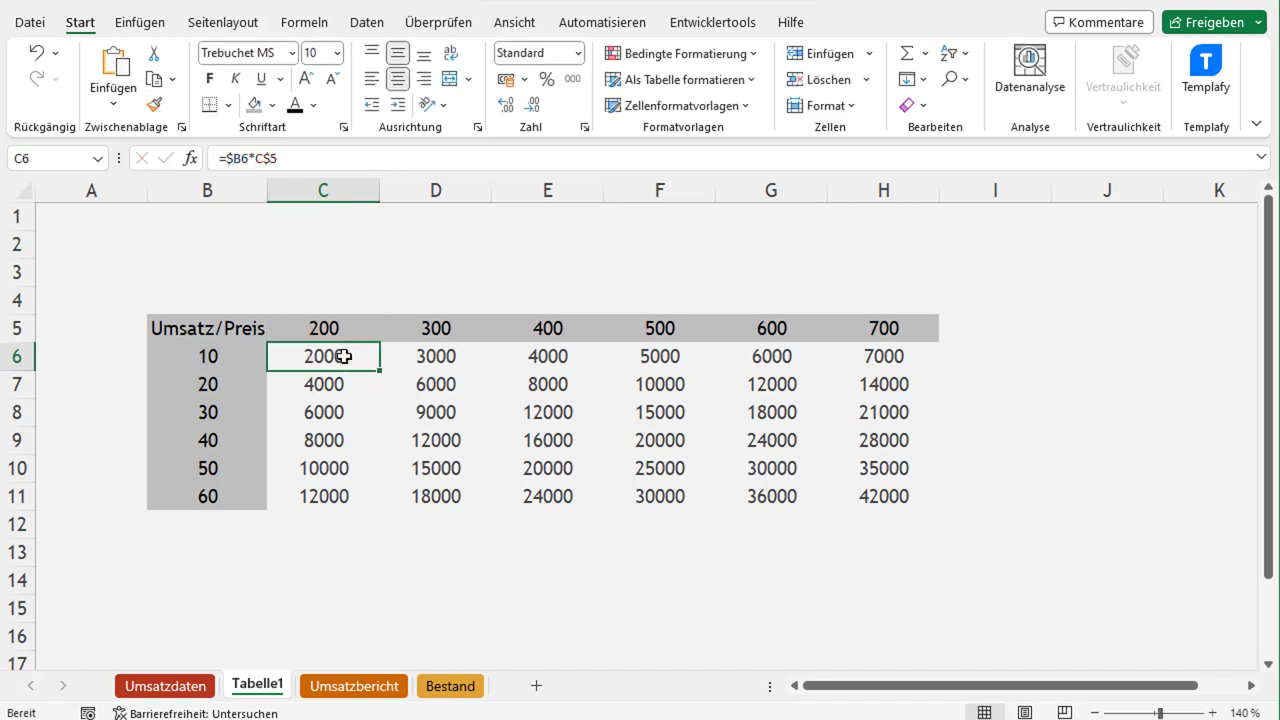
left_click(406, 360)
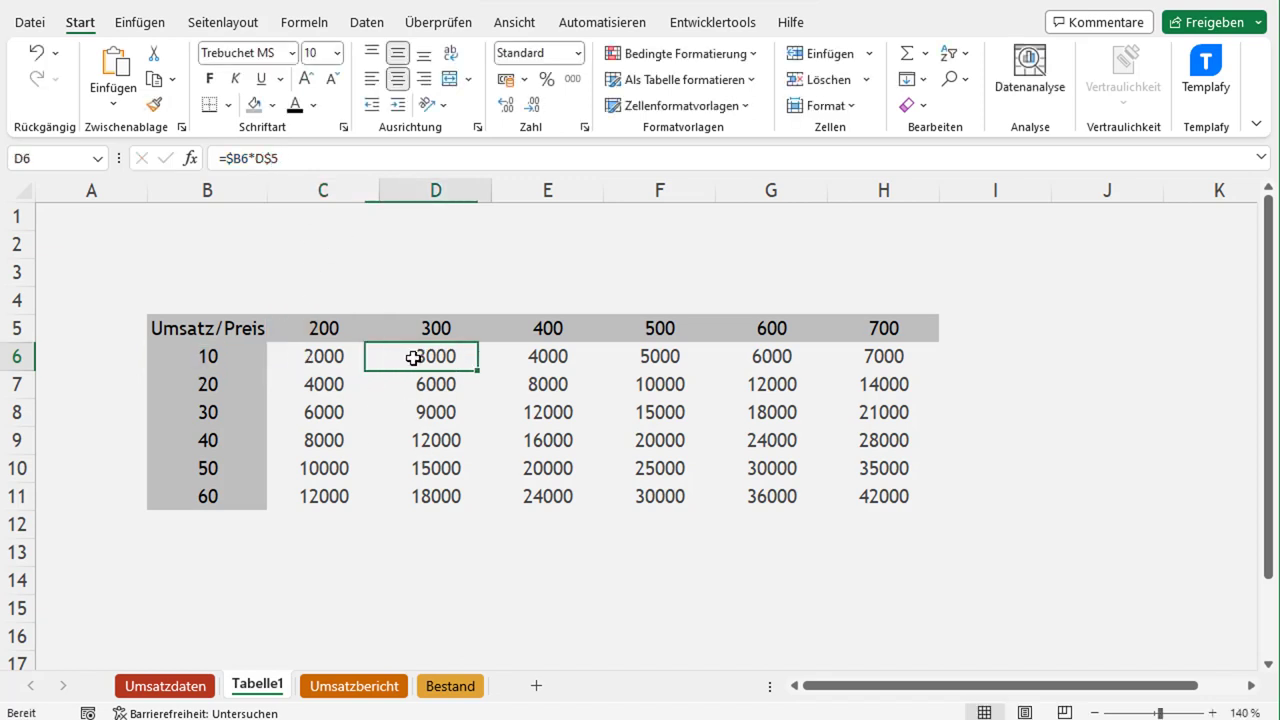
left_click(349, 157)
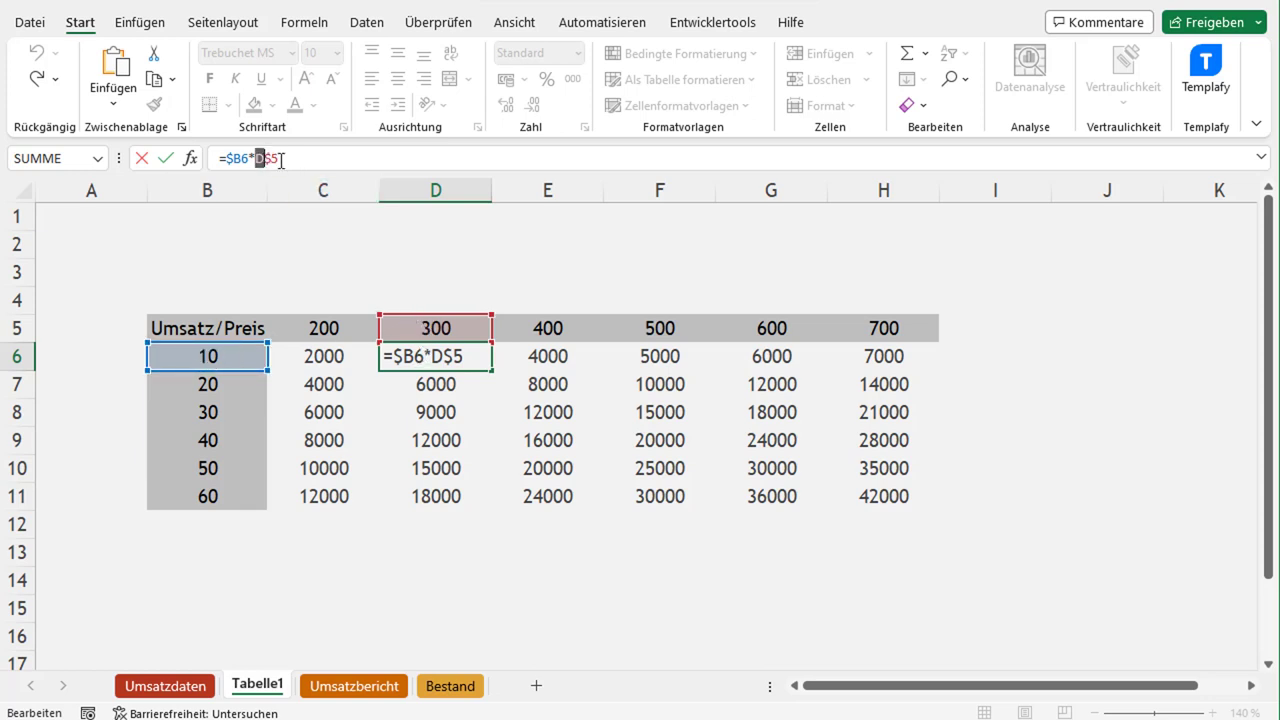
key("ctrl+Return")
Check H11's formula, then delete the products in rows 7 to 11
left_click(849, 497)
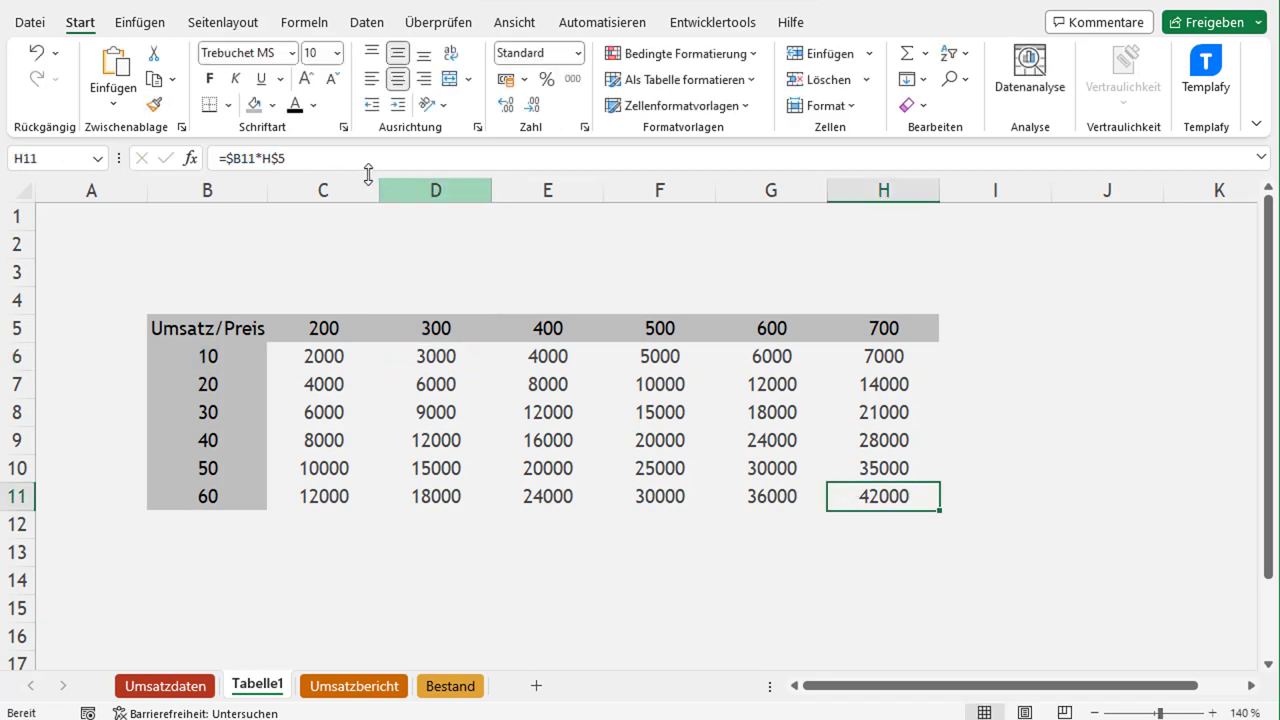
left_click(360, 160)
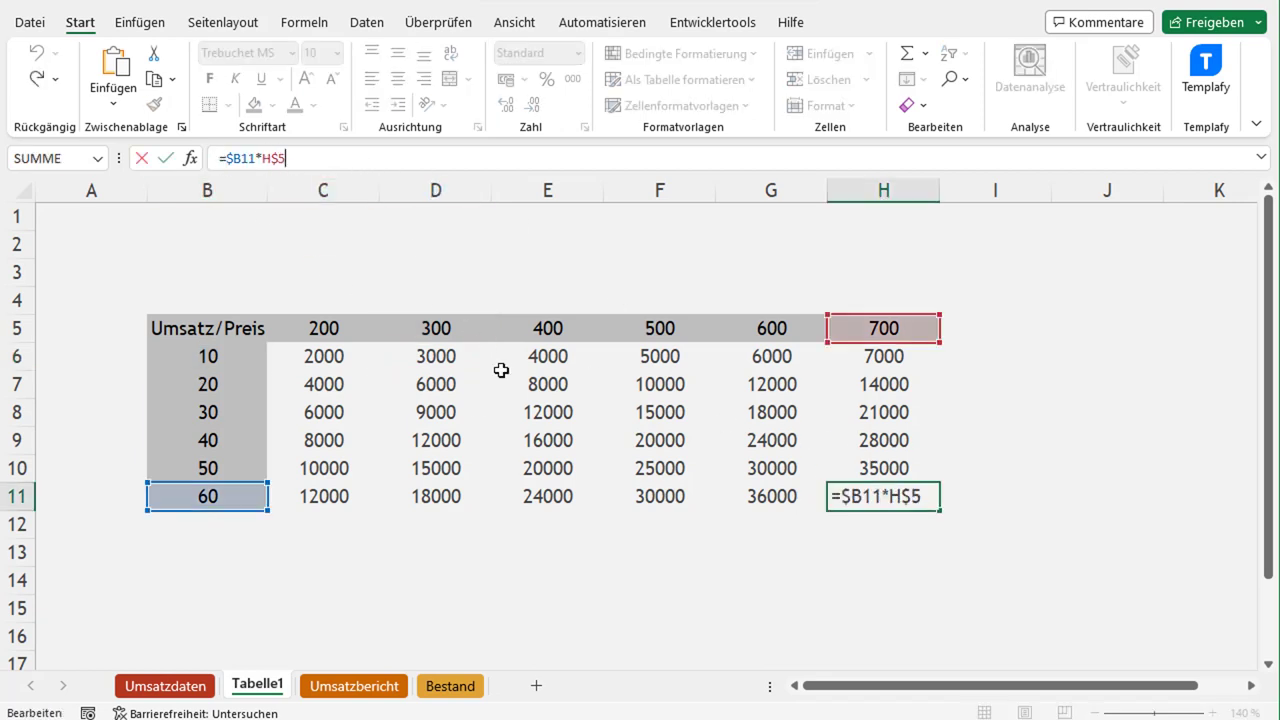
key("ctrl+Return")
mouse_move(896, 503)
left_mouse_down()
mouse_move(380, 384)
mouse_move(893, 360)
left_mouse_up()
key("Delete")
key("Delete")
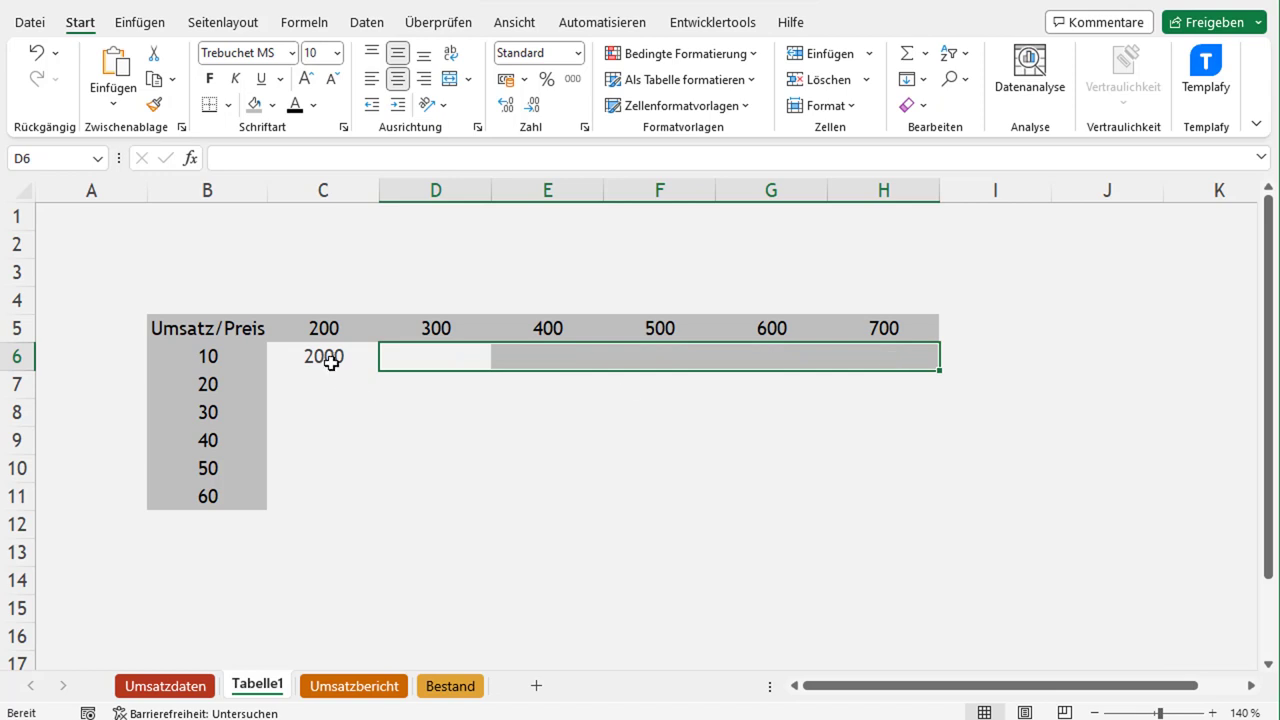
Refill the grid from C6 through H11 and verify H11 reads =$B11*H$5 (42000)
left_click(327, 357)
mouse_move(382, 372)
left_mouse_down()
mouse_move(943, 373)
mouse_move(867, 485)
mouse_move(850, 479)
left_mouse_up()
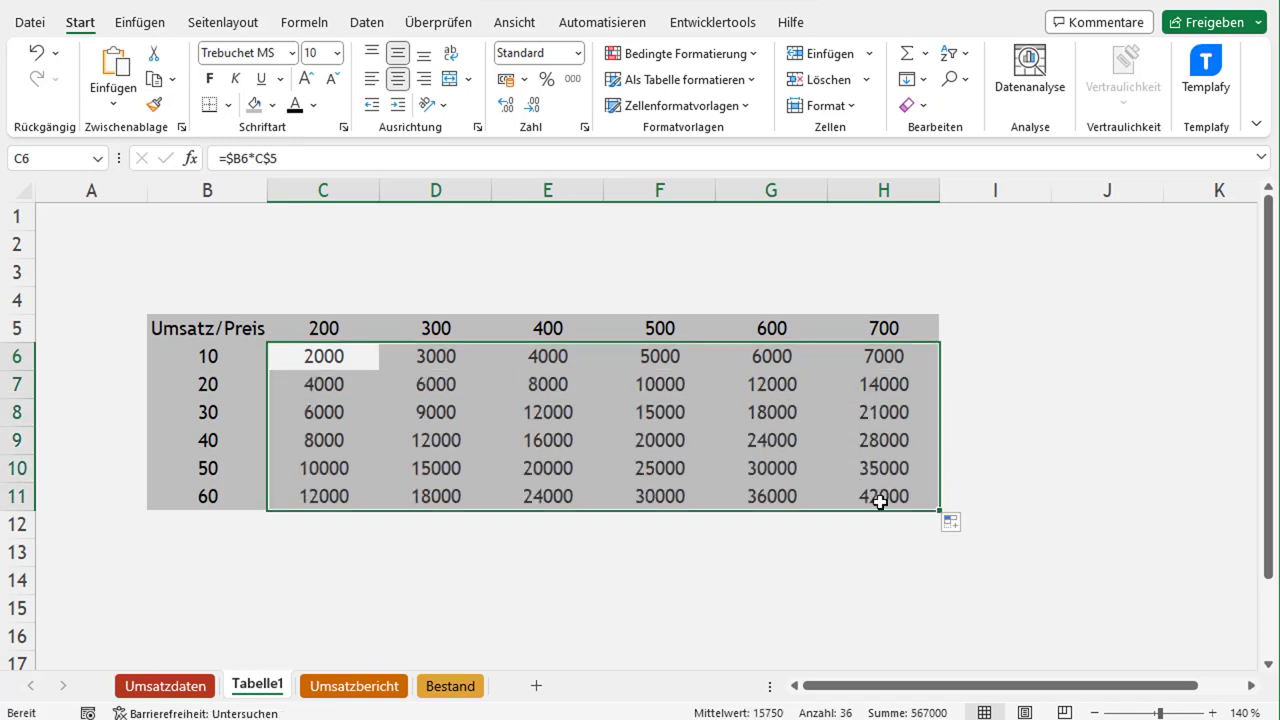
left_click(836, 487)
left_click(297, 157)
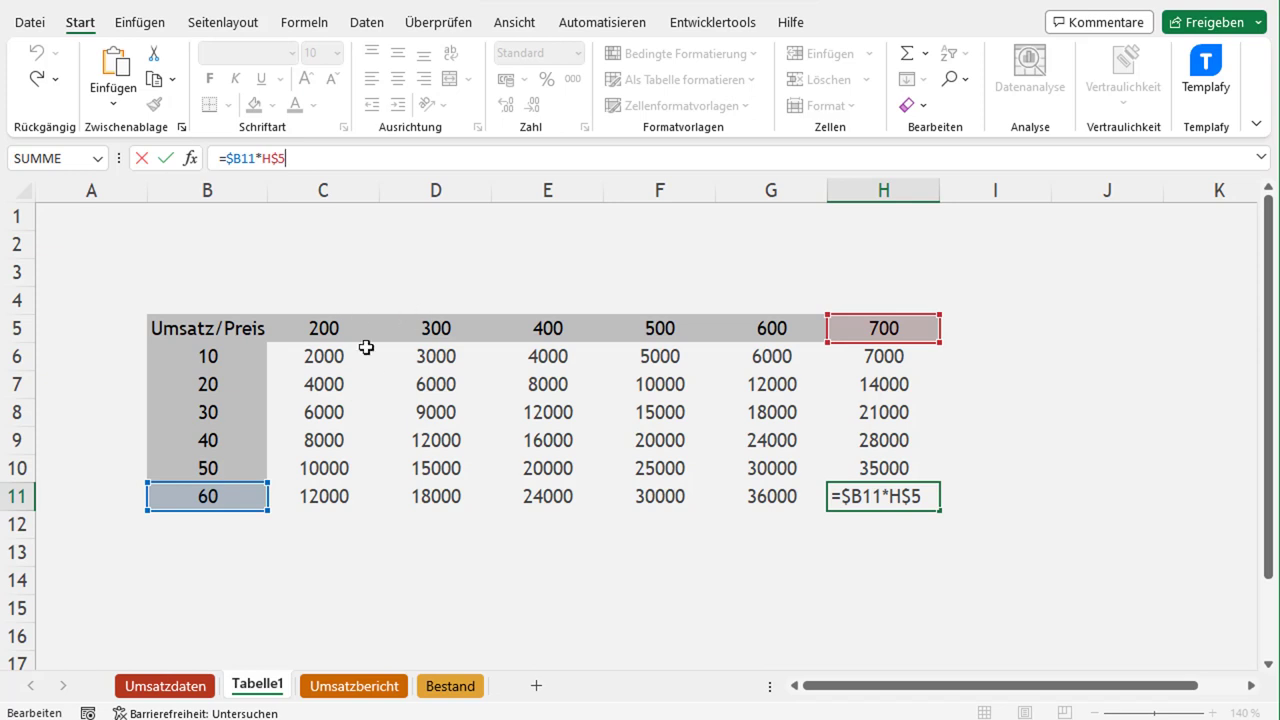
key("ctrl+Return")
Remove the column lock from B6 so C6 reads =B6*C$5
left_click(331, 362)
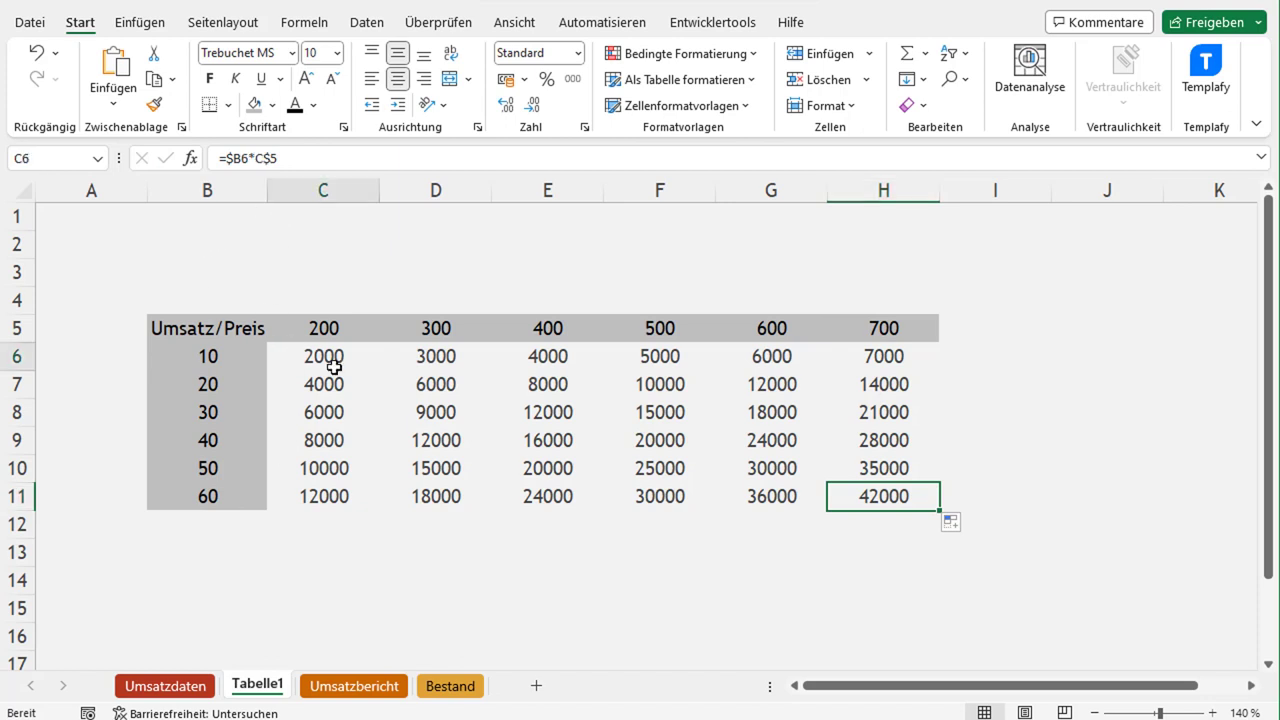
left_click(255, 158)
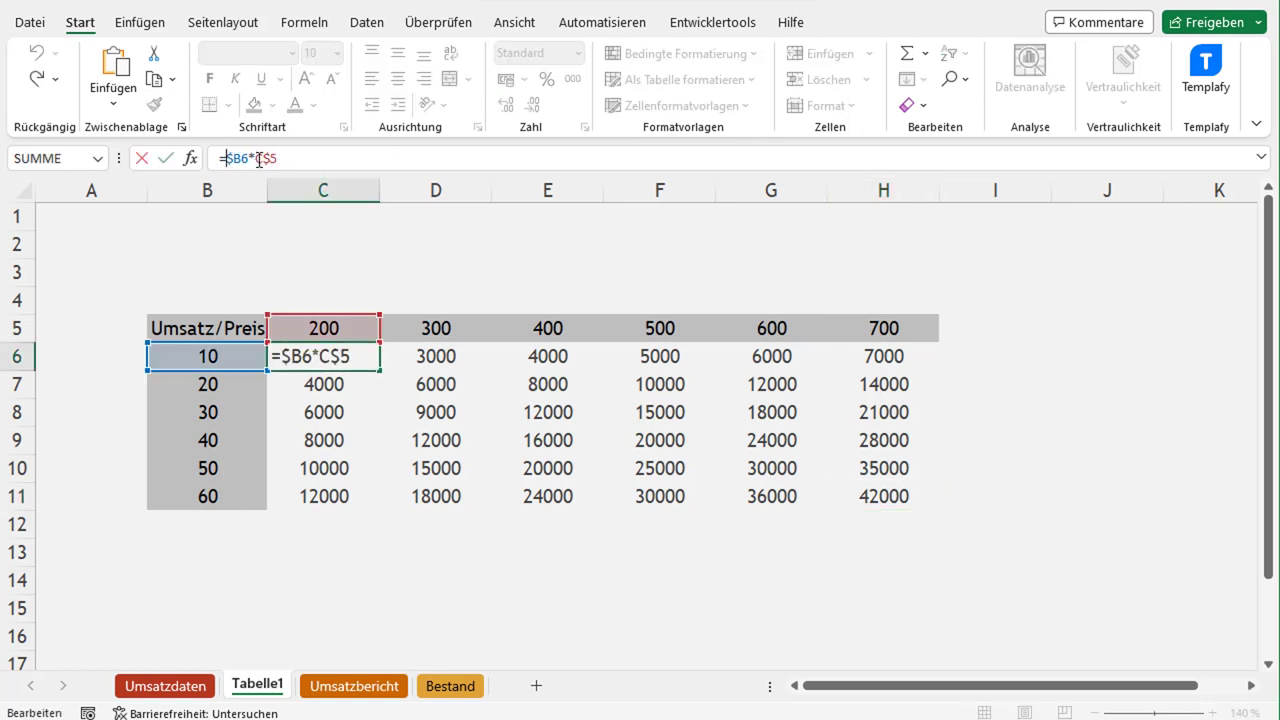
left_click(227, 158)
key("BackSpace")
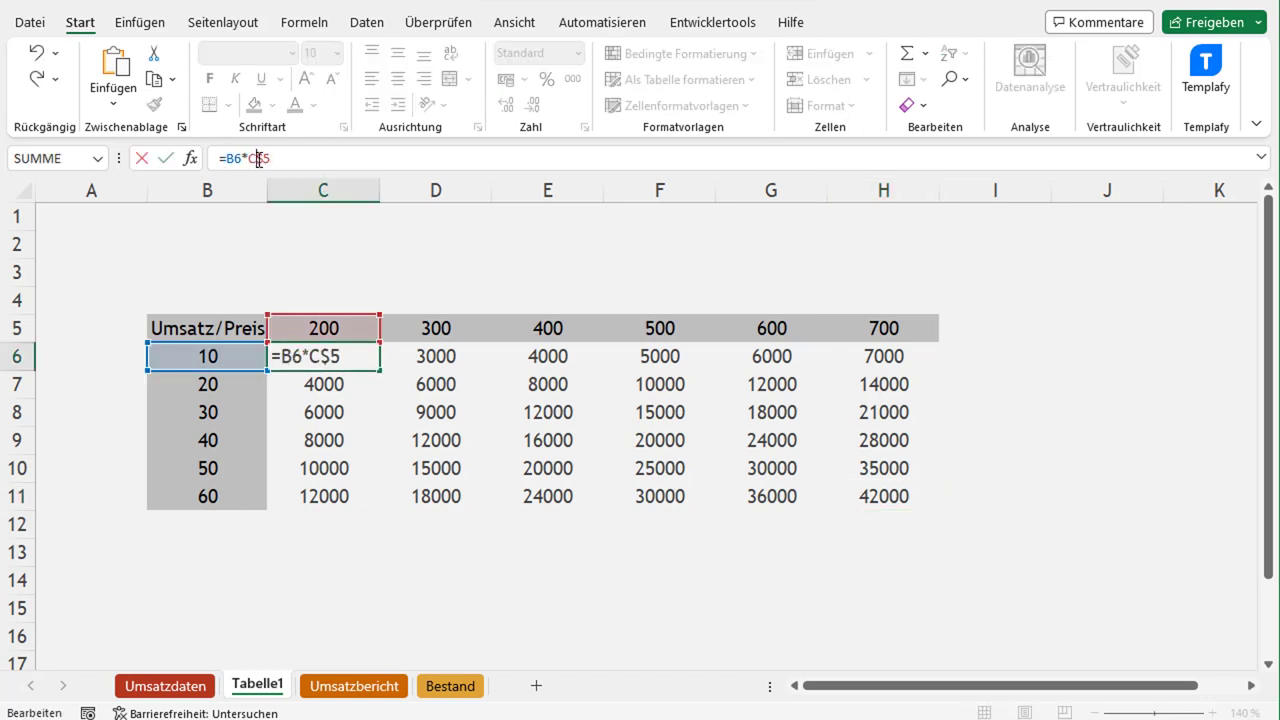
key("Return")
key("Up")
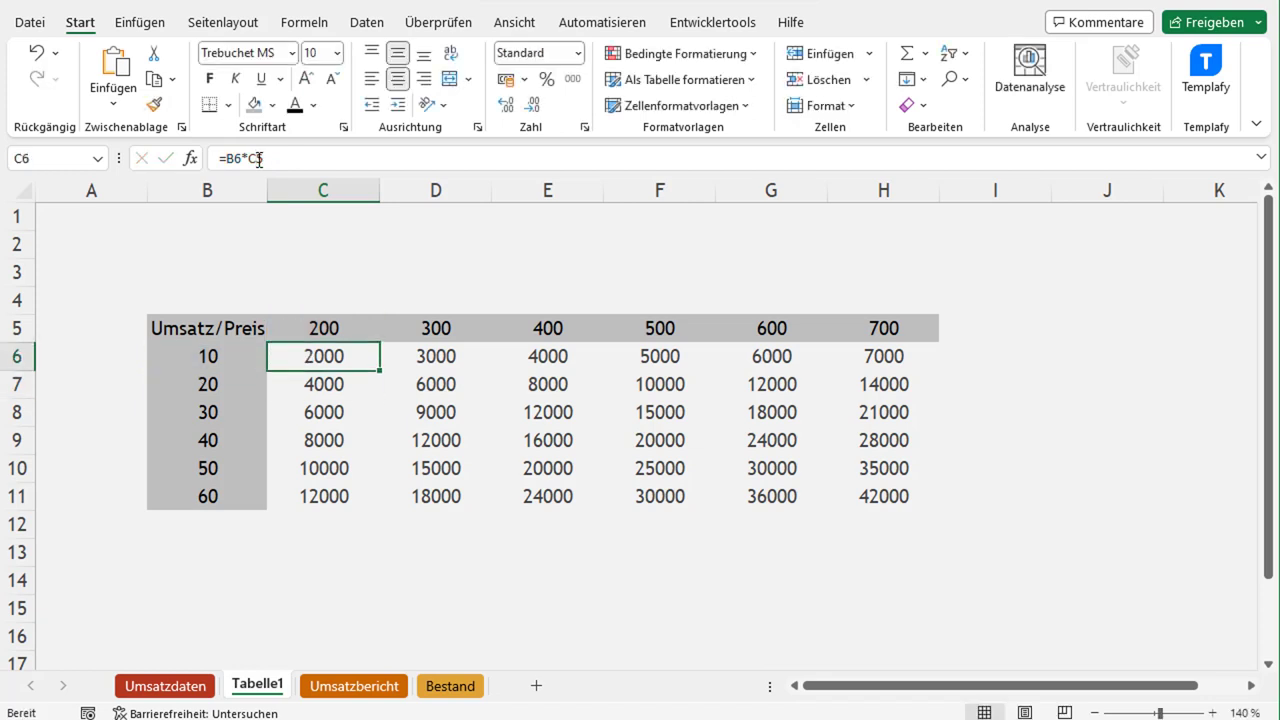
Cycle both C6 references through absolute, row-locked and column-locked, ending at relative =B6*C5
left_click(259, 160)
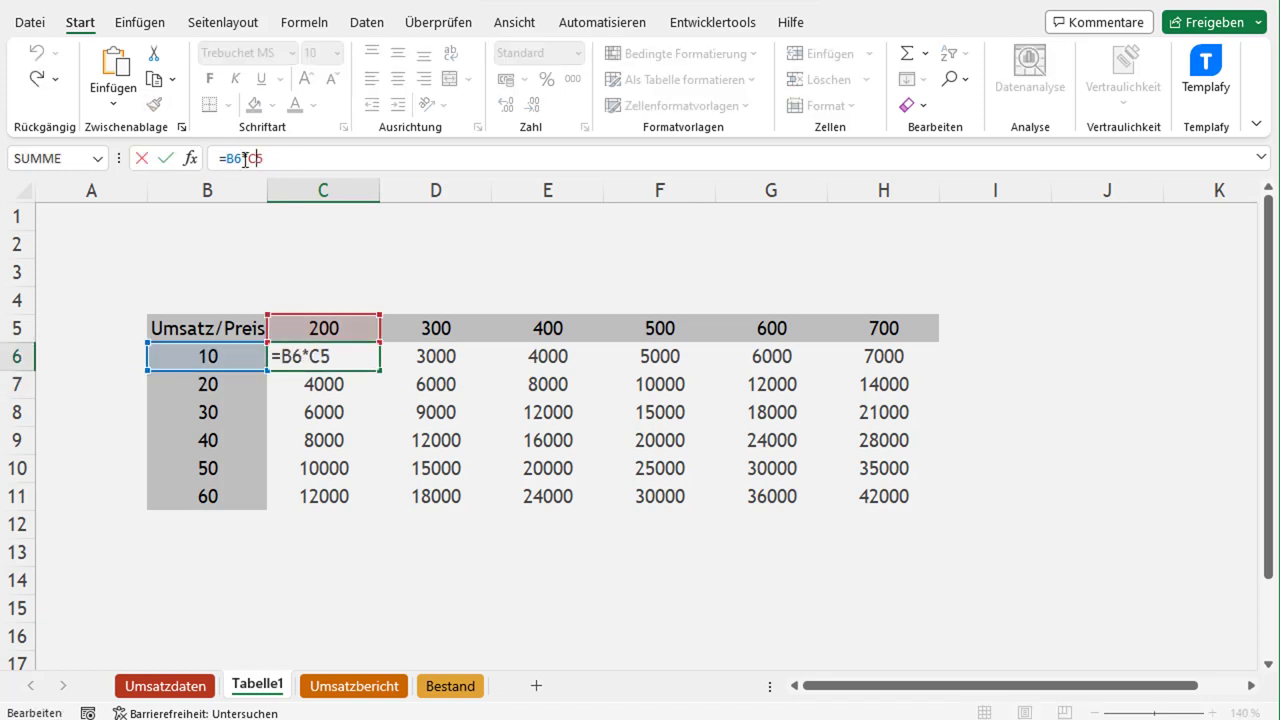
left_click_drag(225, 158, 329, 158)
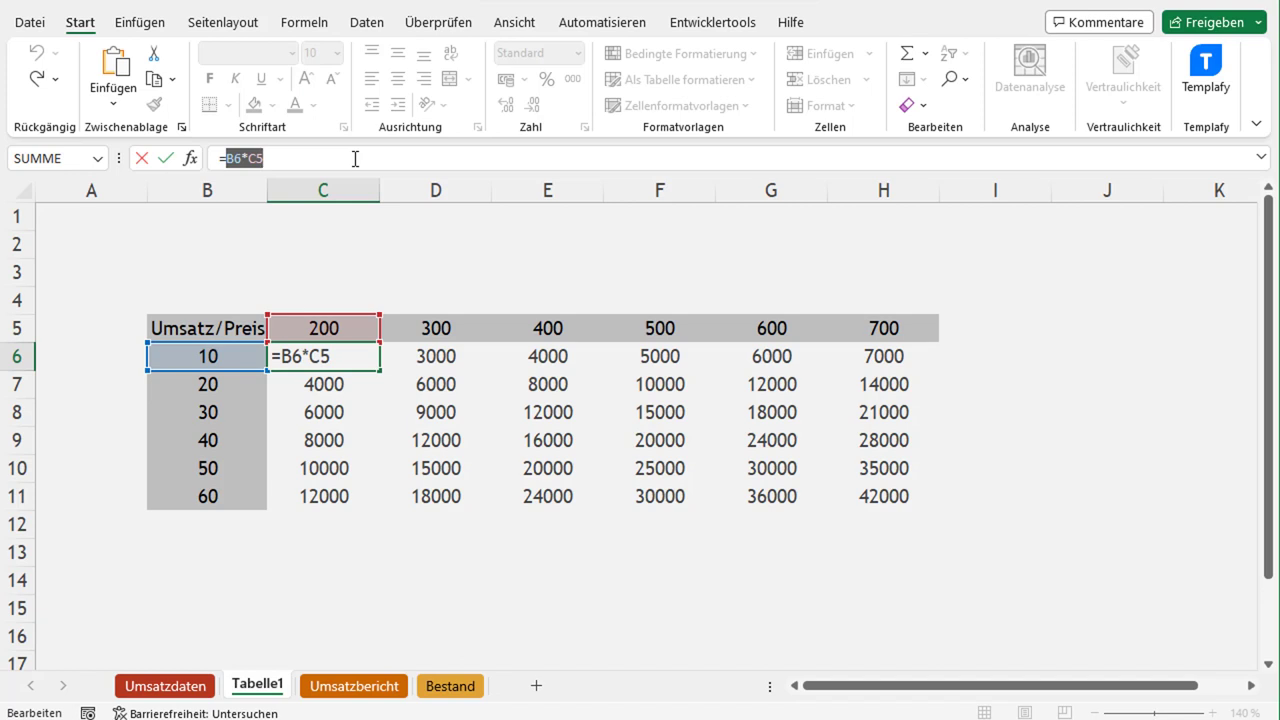
key("F4")
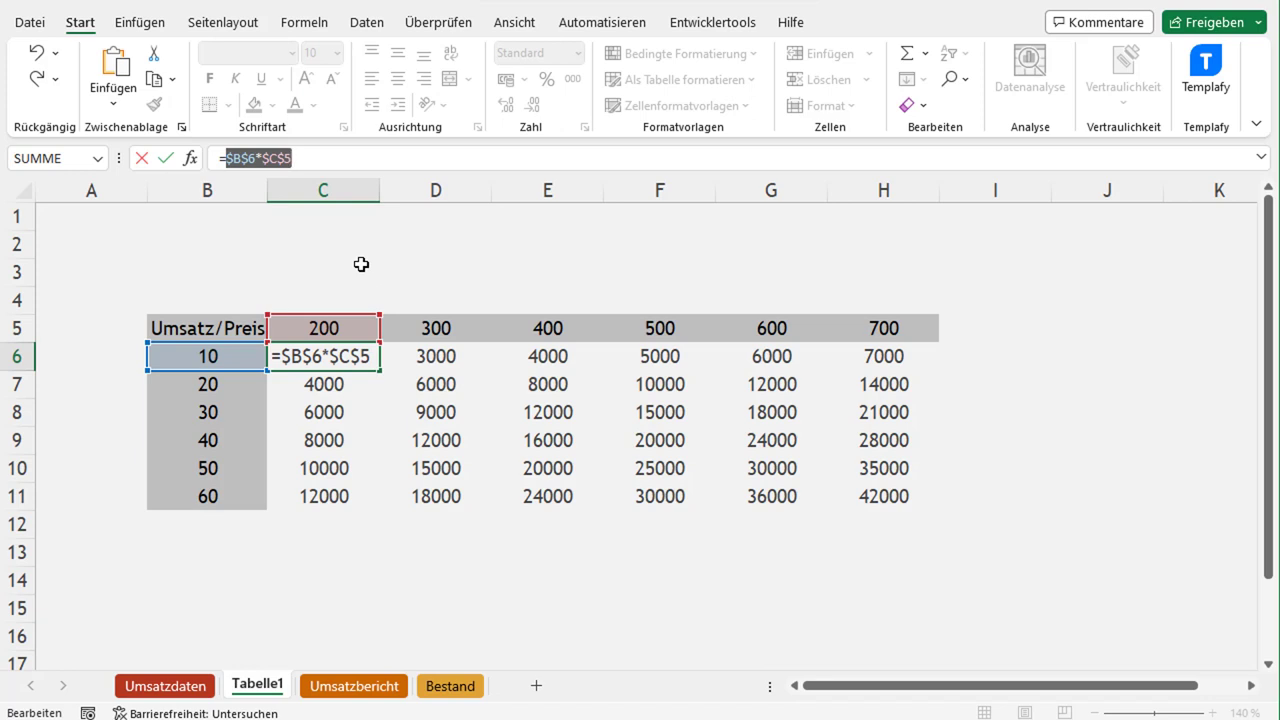
key("F4")
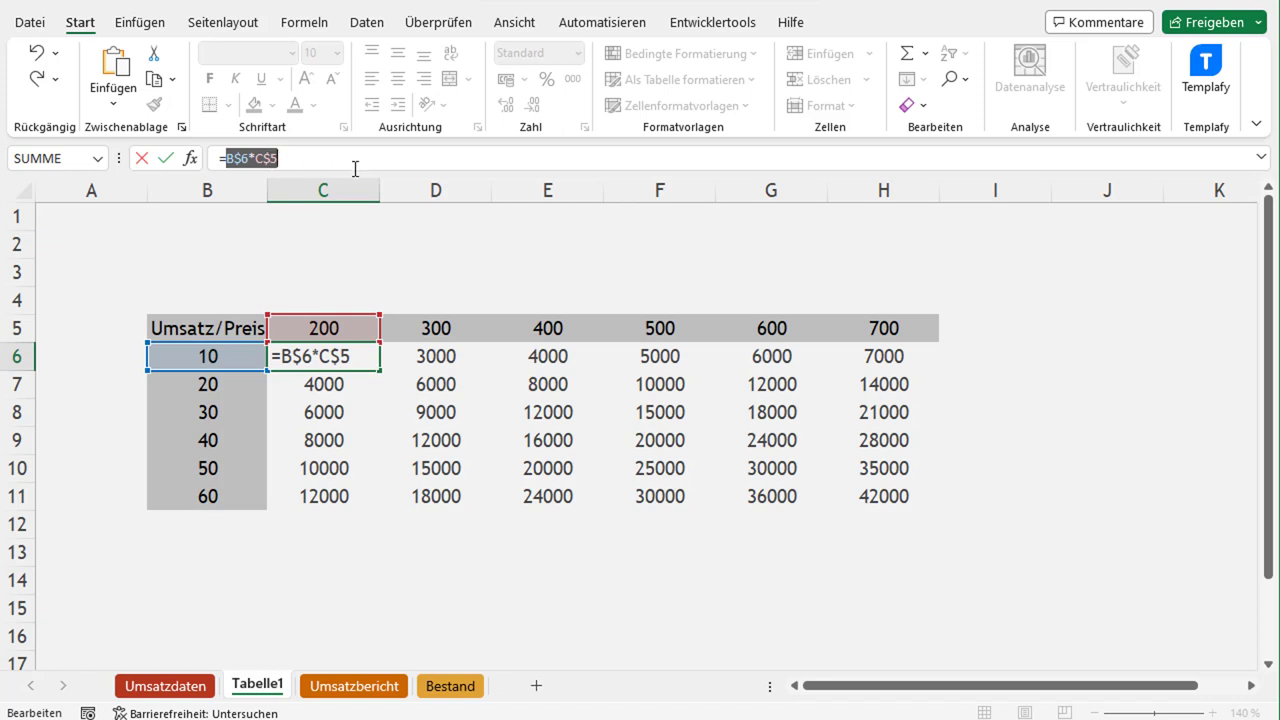
key("F4")
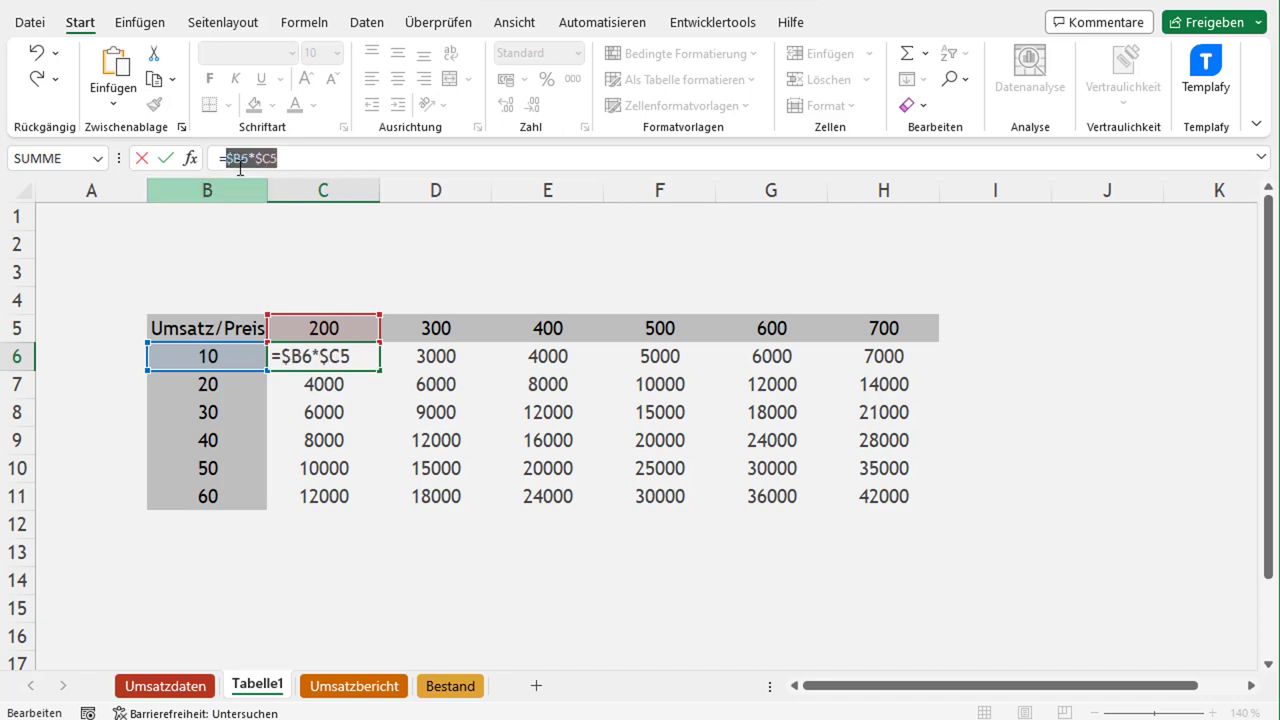
key("Right")
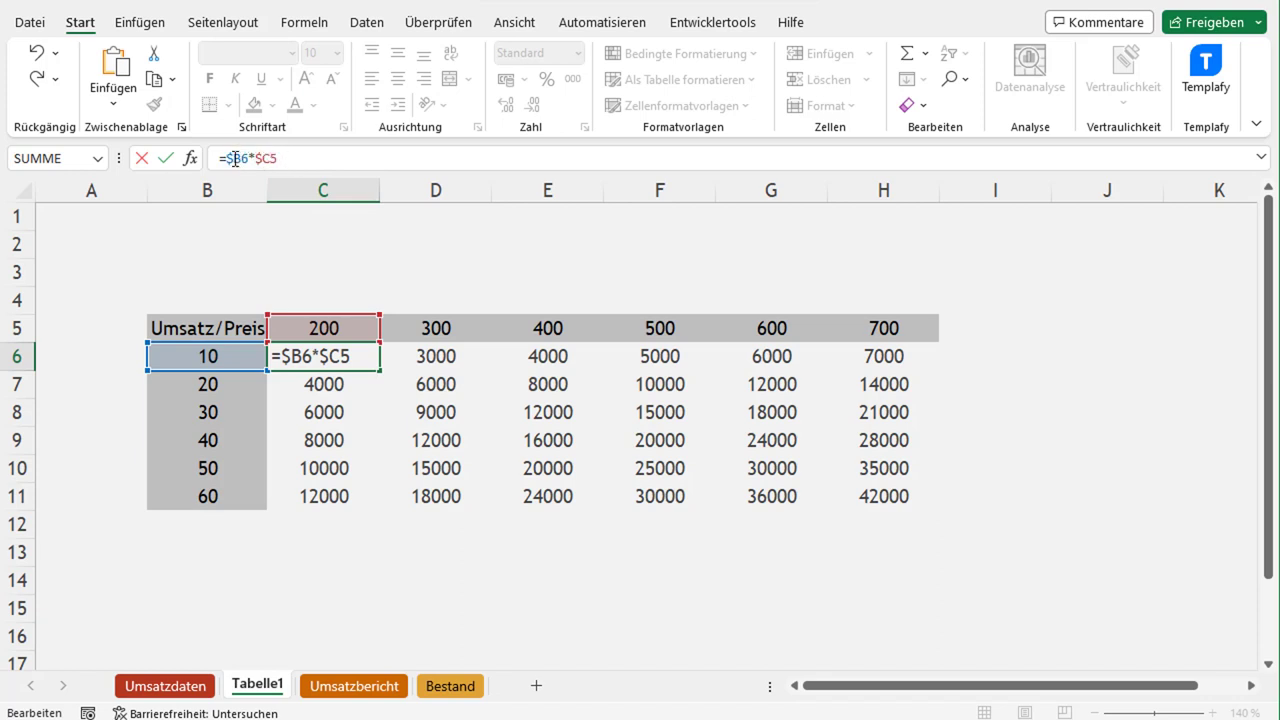
left_click_drag(229, 158, 319, 158)
key("F4")
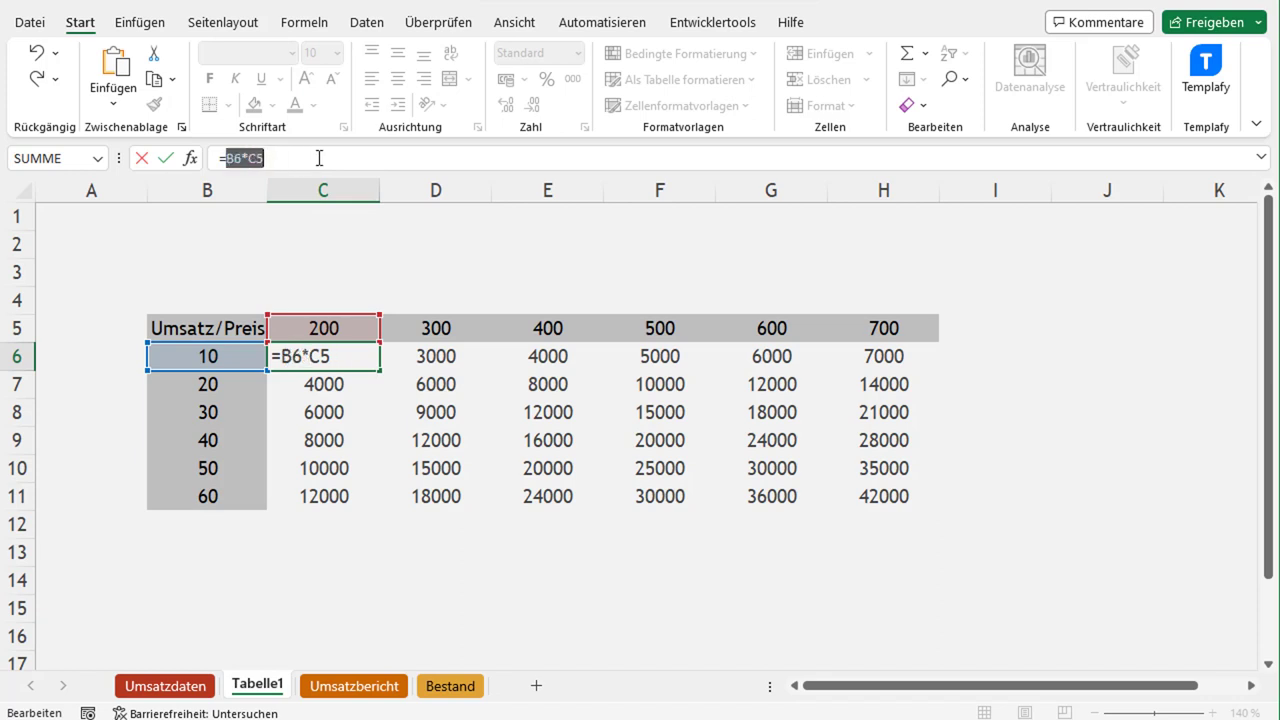